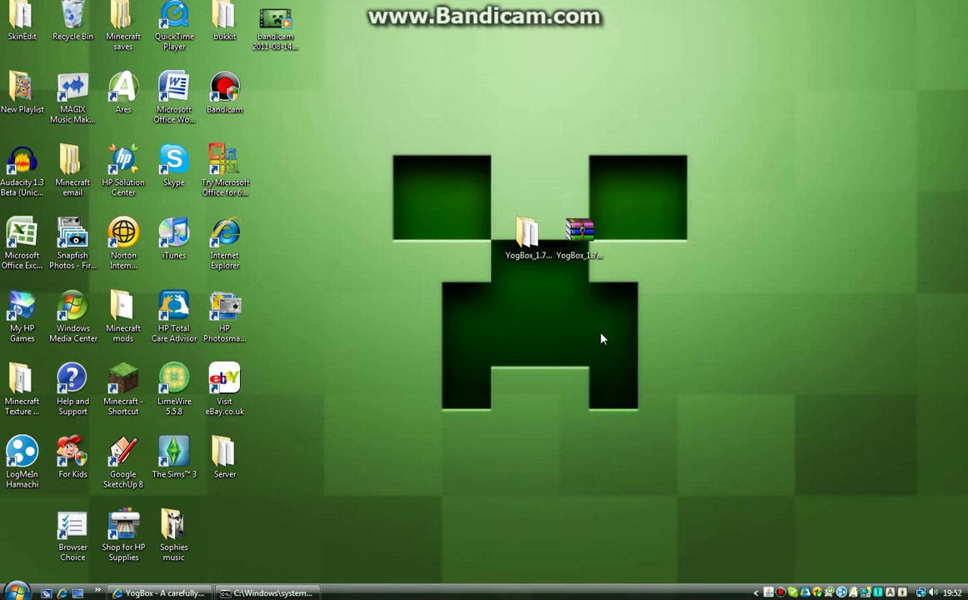
left_click_drag(603, 200, 496, 308)
left_click_drag(750, 400, 479, 383)
left_click_drag(691, 361, 510, 337)
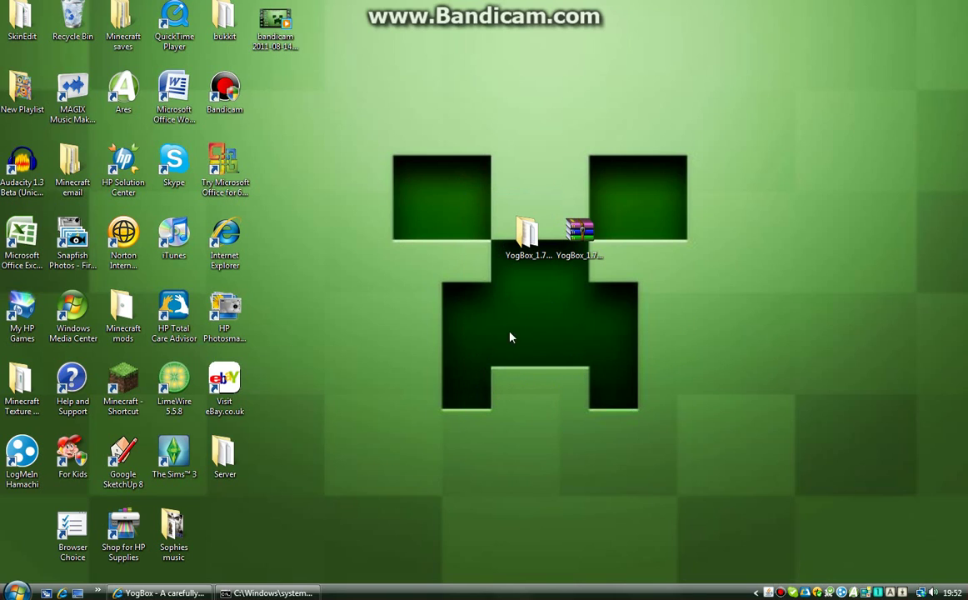
- Run %appdata% to reach the Roaming directory and open its .minecraft folder
left_click(17, 593)
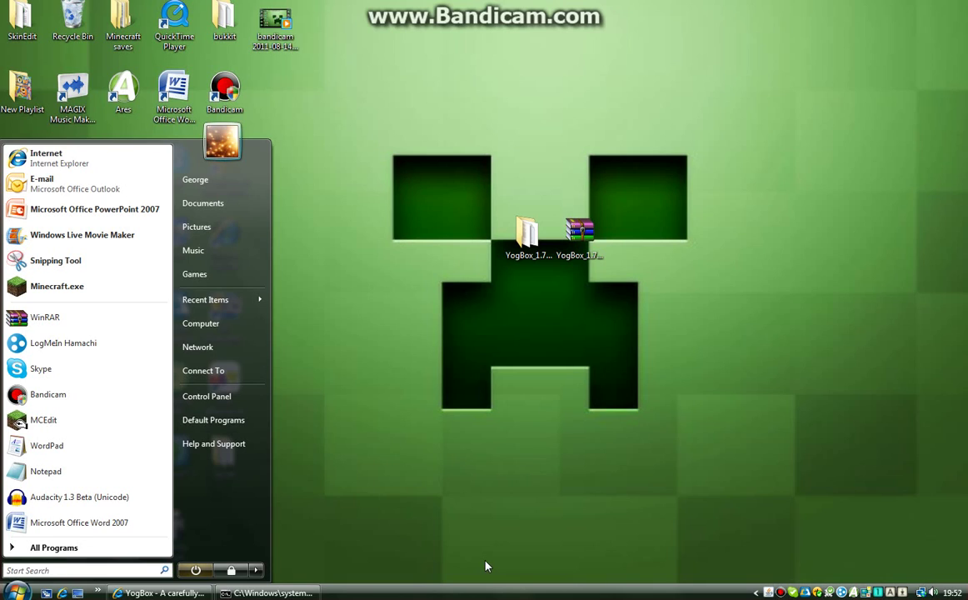
type("appdata")
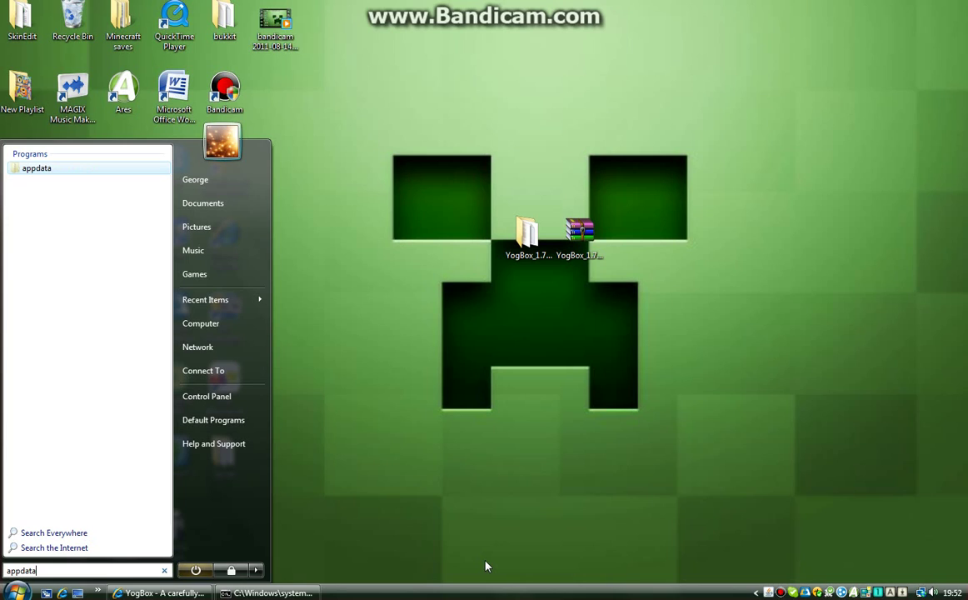
key("BackSpace")
key("BackSpace")
key("BackSpace")
key("BackSpace")
key("BackSpace")
key("BackSpace")
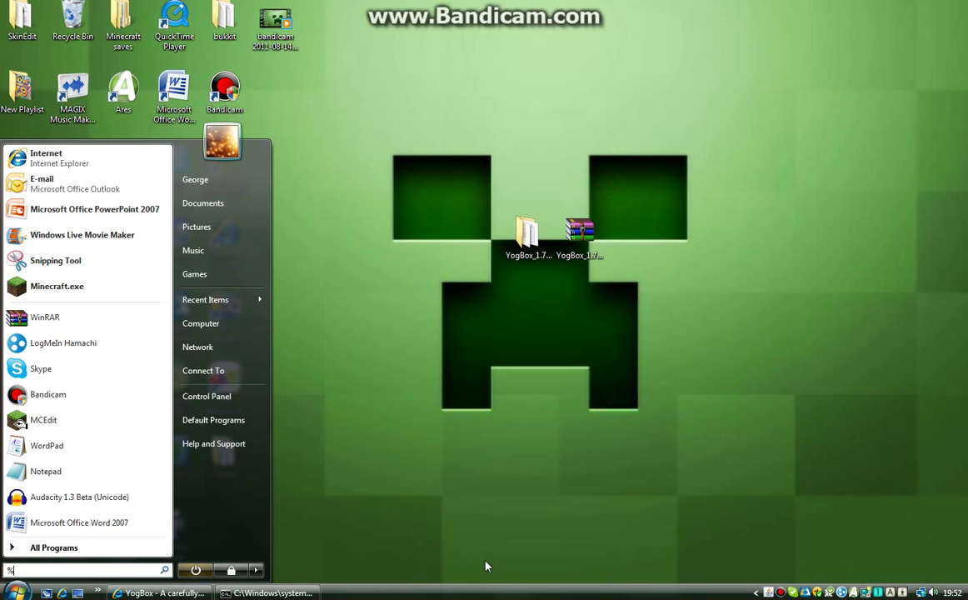
type("%appd")
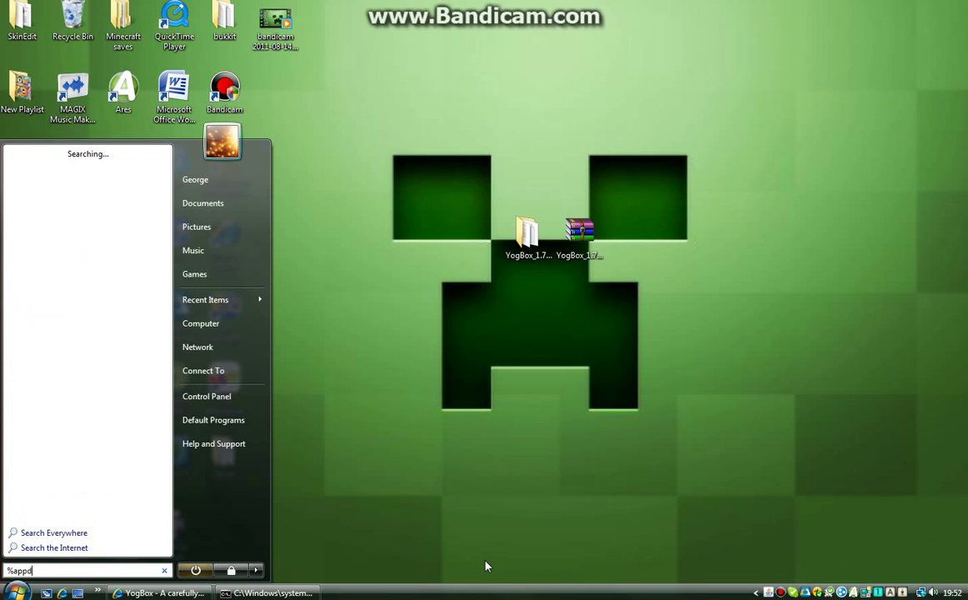
type("ata")
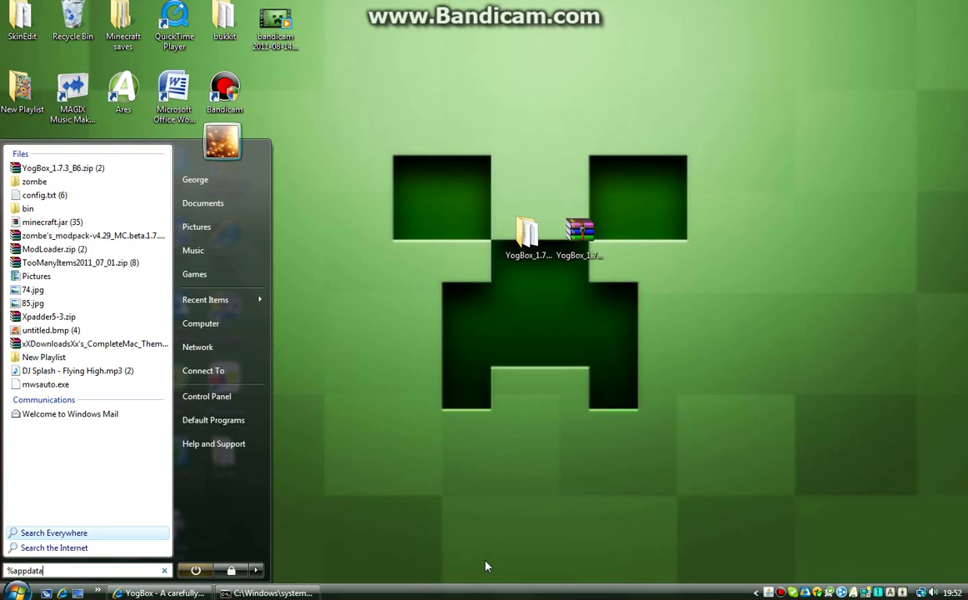
type("%")
key("Return")
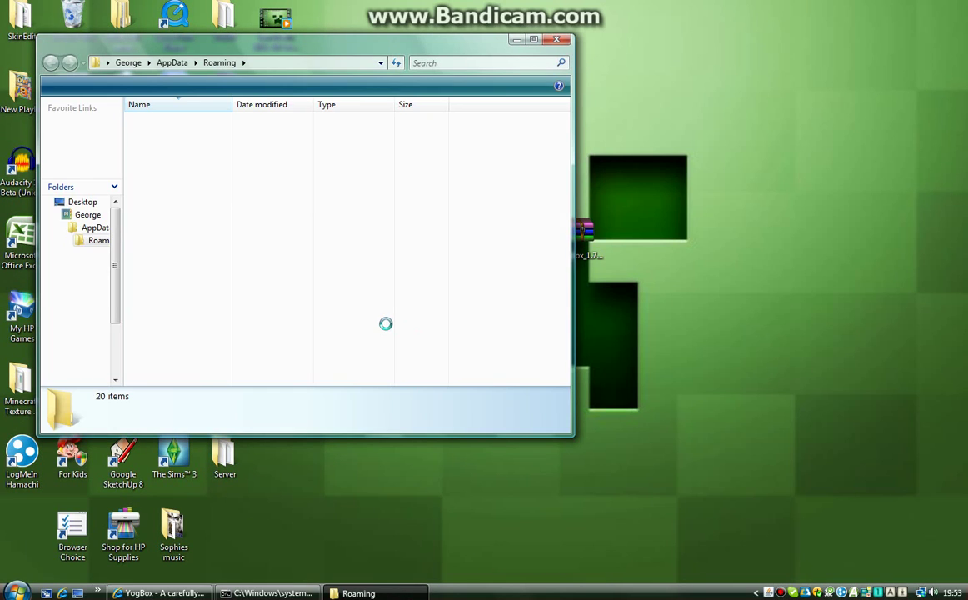
left_click(169, 63)
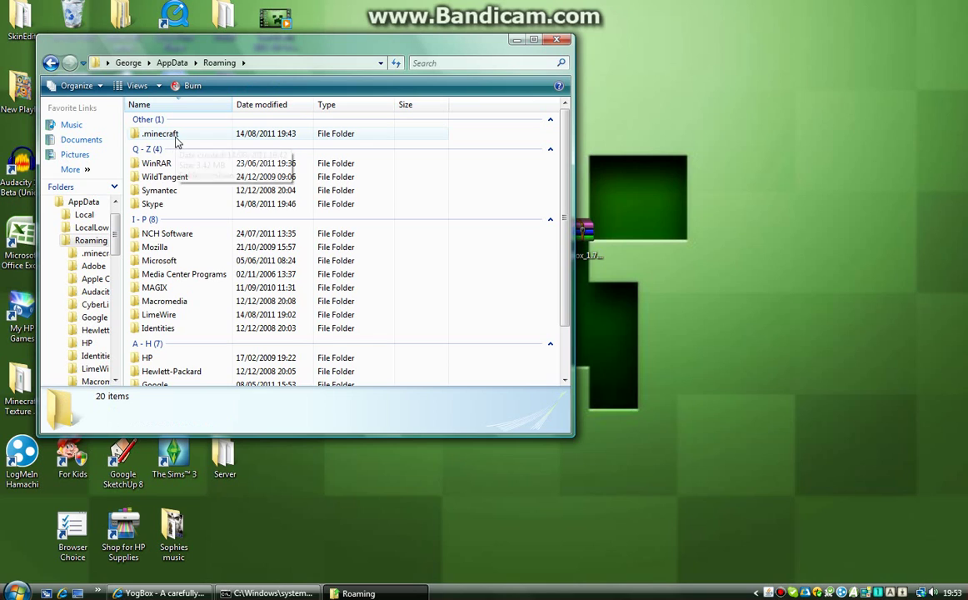
double_click(176, 135)
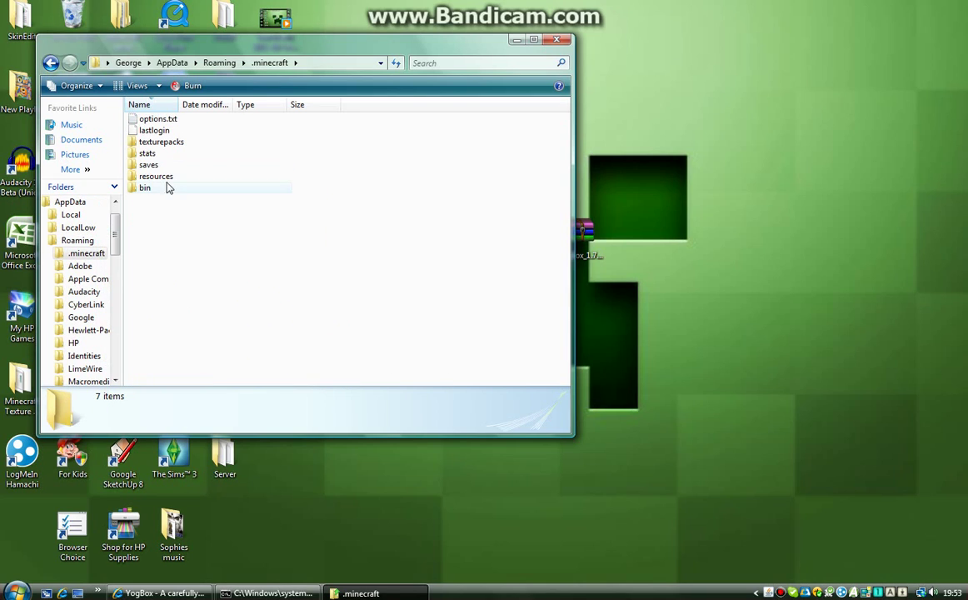
- Look inside the saves folder and return to the .minecraft folder
double_click(149, 165)
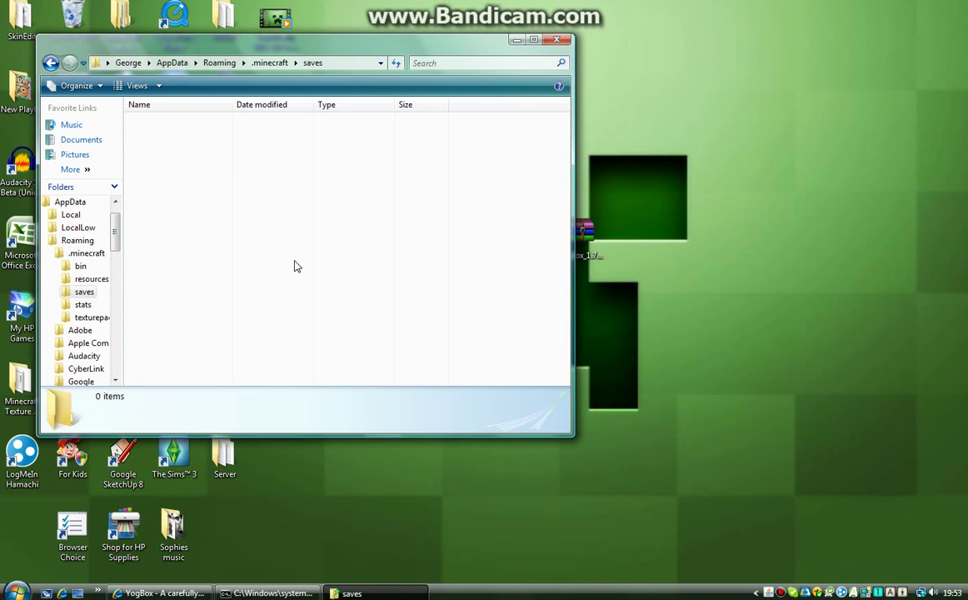
left_click_drag(376, 338, 248, 102)
left_click_drag(405, 146, 325, 101)
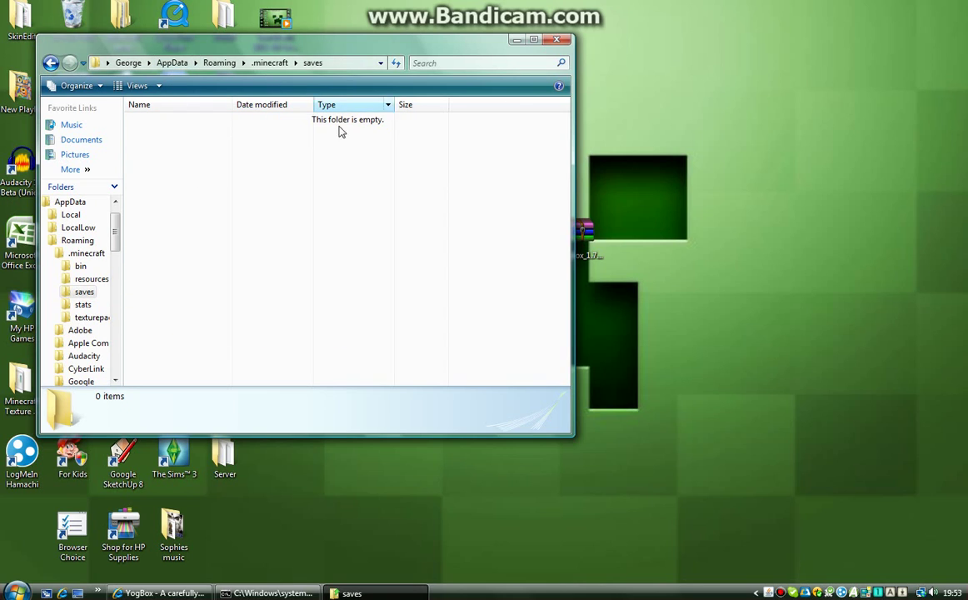
left_click(50, 63)
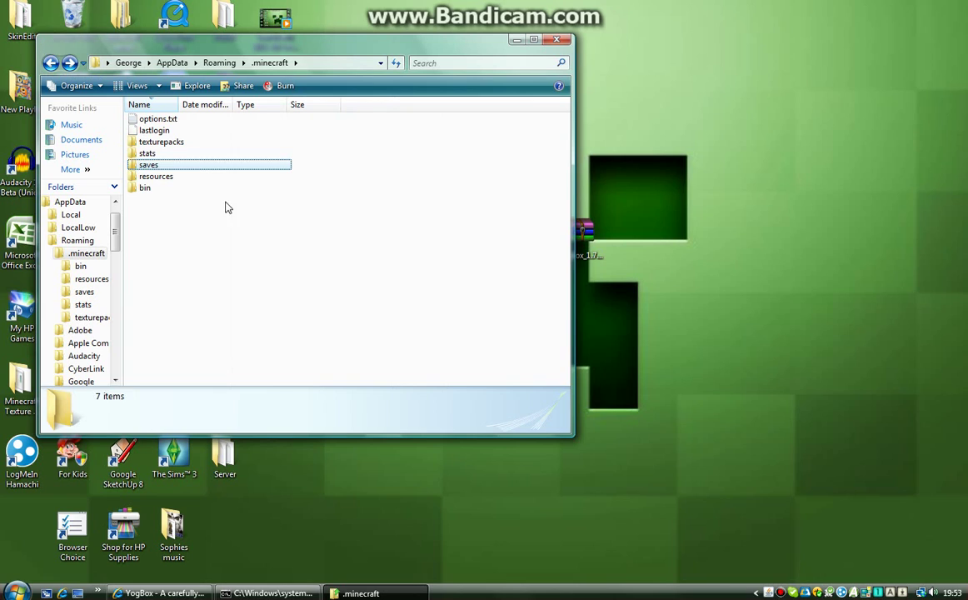
- Copy the saves folder from .minecraft and paste it onto the desktop as a backup
left_click(234, 224)
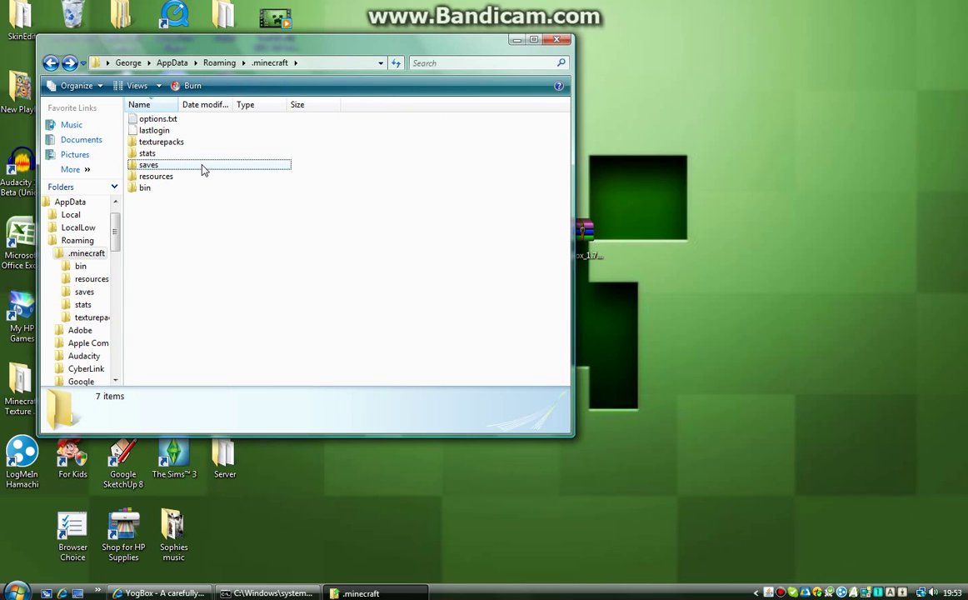
right_click(158, 169)
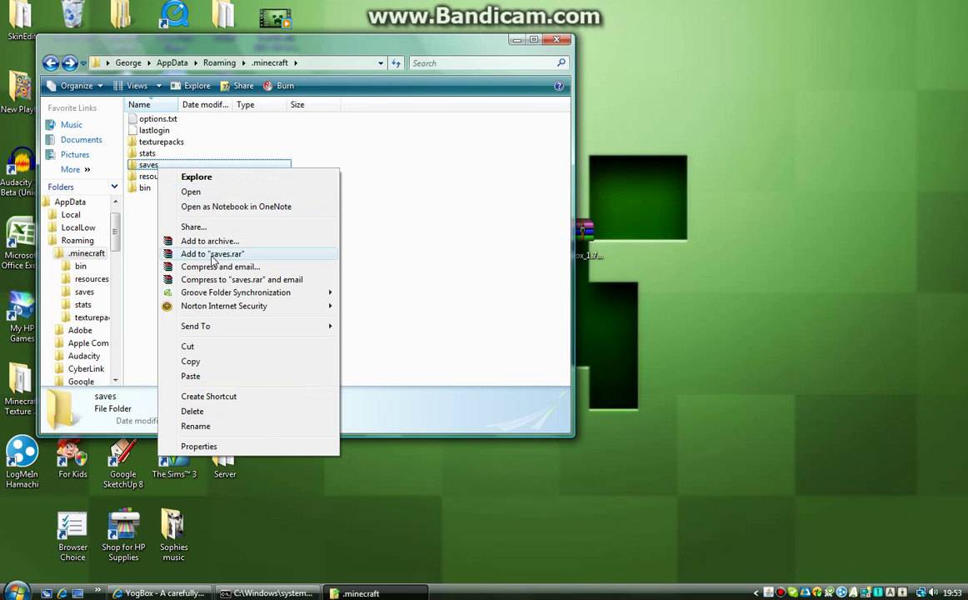
left_click(217, 366)
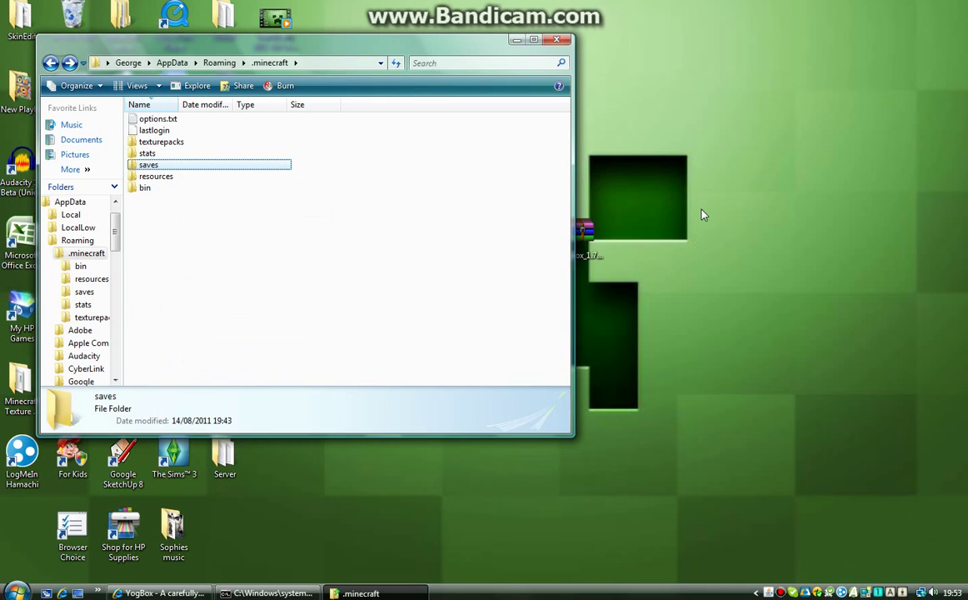
left_click(703, 110)
right_click(705, 113)
left_click(745, 171)
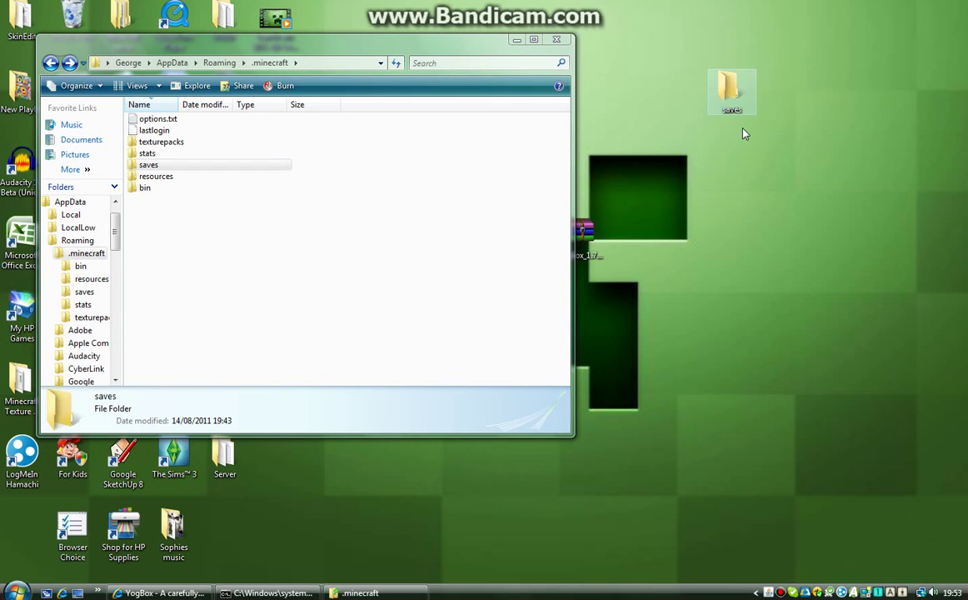
left_click(732, 90)
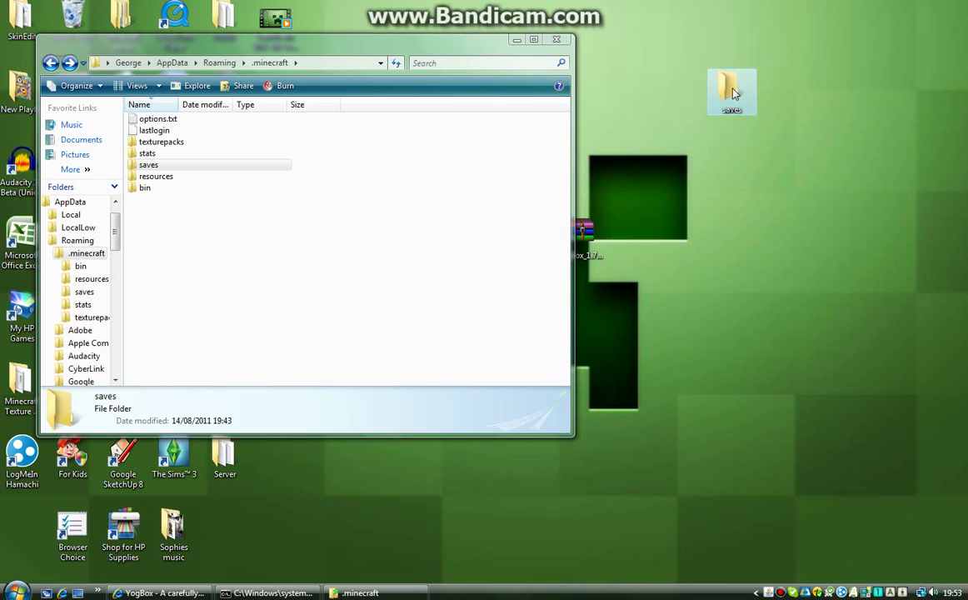
key("Delete")
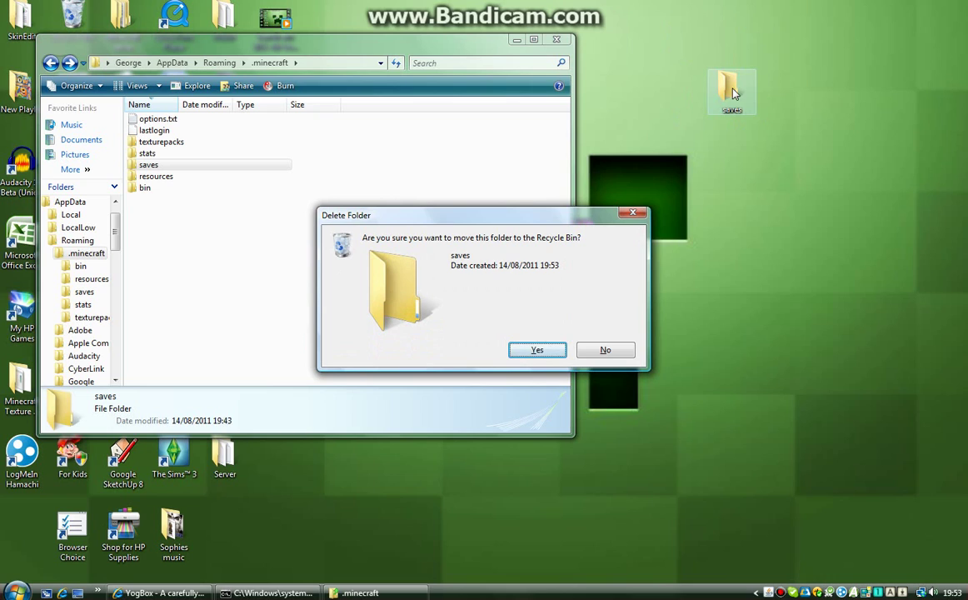
left_click(644, 214)
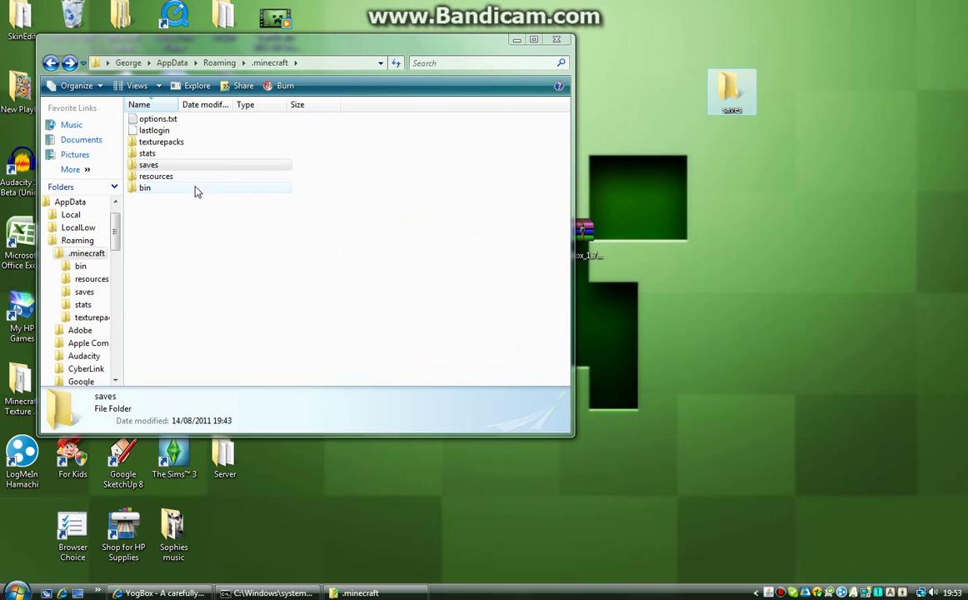
- Go back up to the Roaming directory and close the folder window
left_click(180, 221)
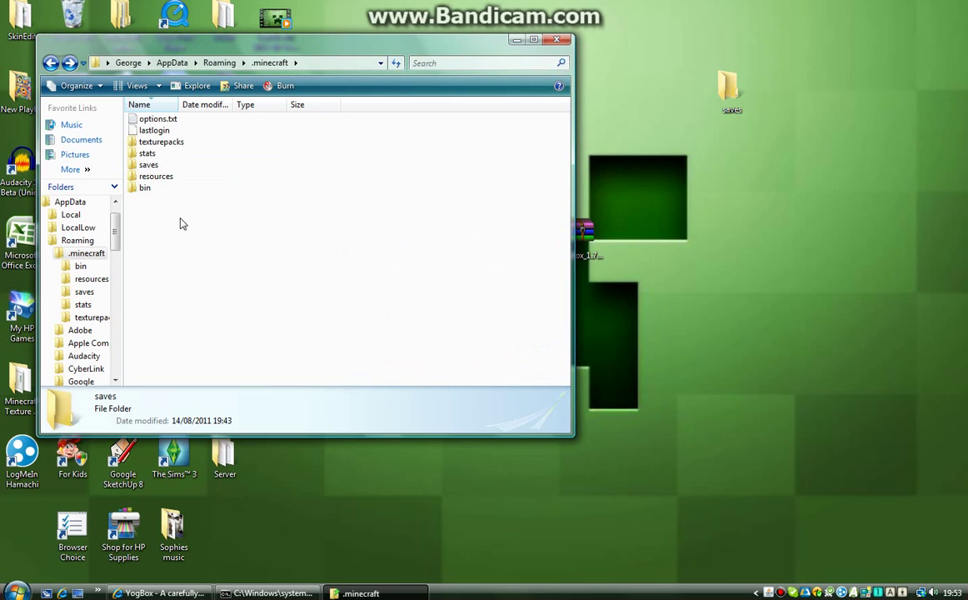
left_click(51, 62)
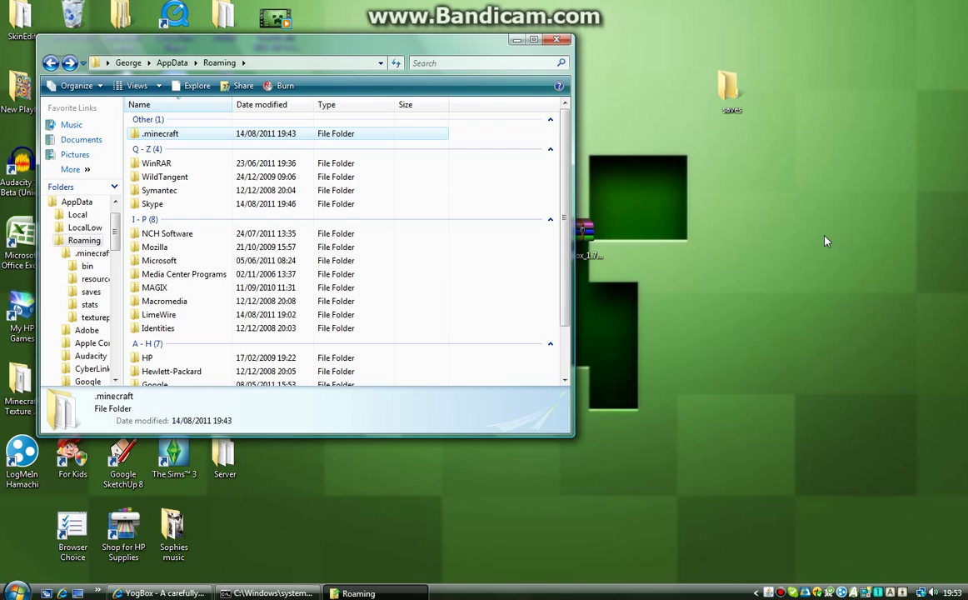
left_click(488, 144)
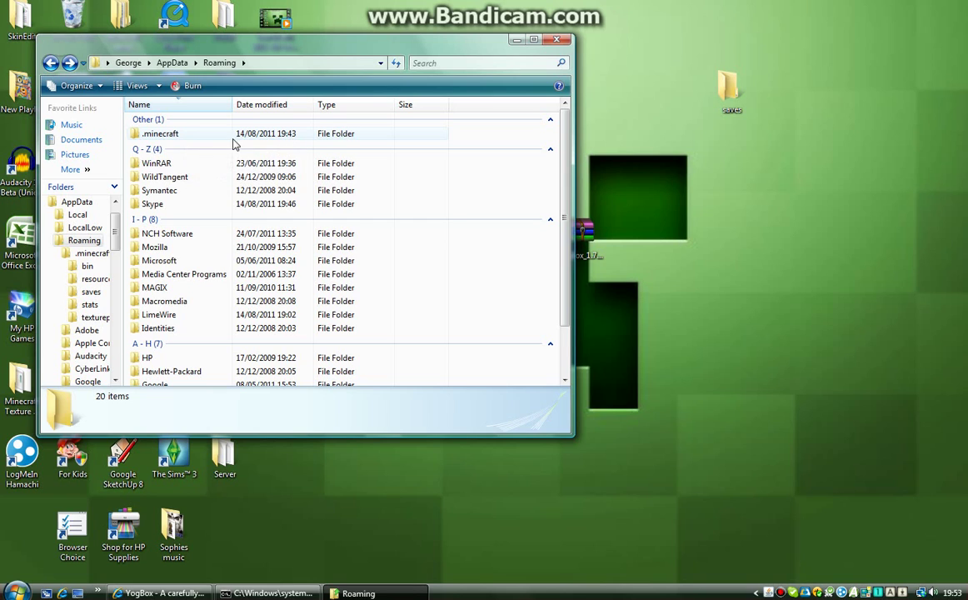
left_click(557, 39)
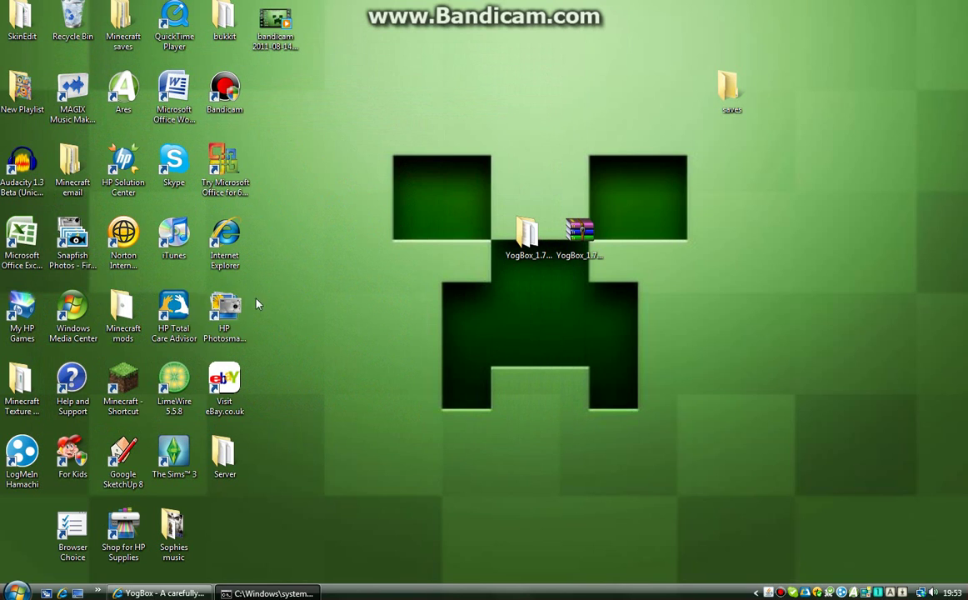
- Launch Minecraft from its desktop shortcut and log in with the remembered account details
double_click(125, 383)
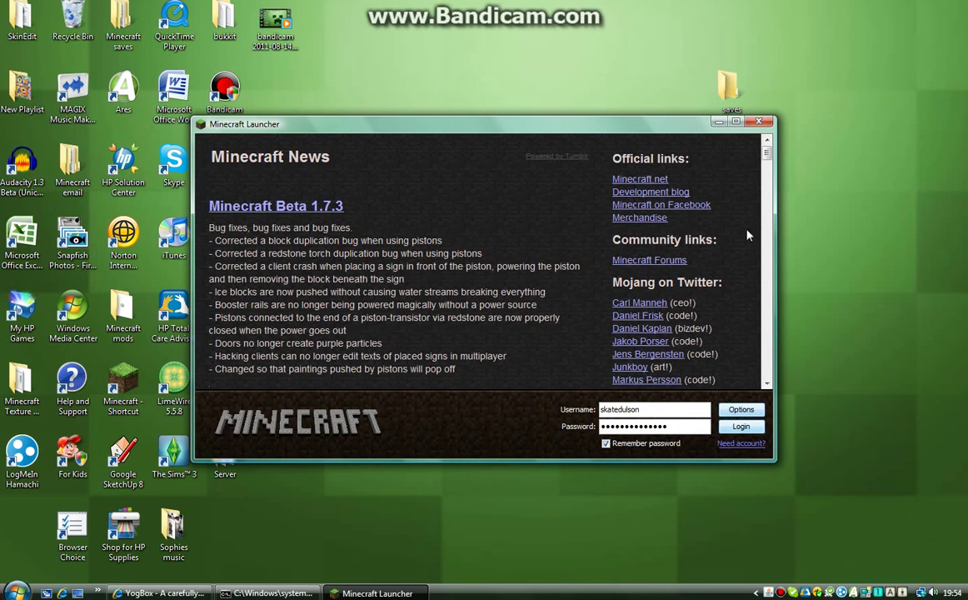
left_click(738, 428)
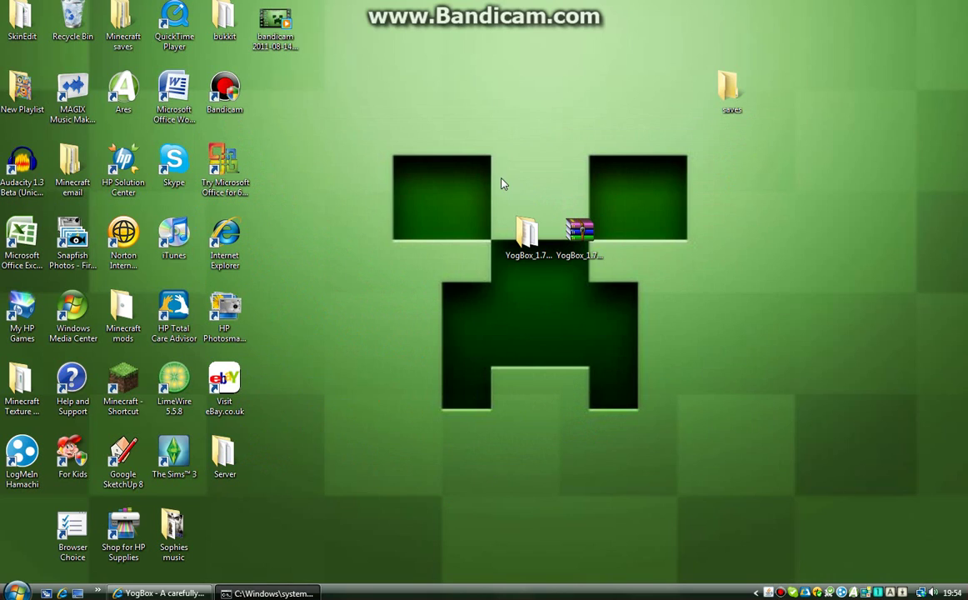
- Move the saves backup folder on the desktop next to the Bandicam shortcut
left_click_drag(730, 94, 243, 90)
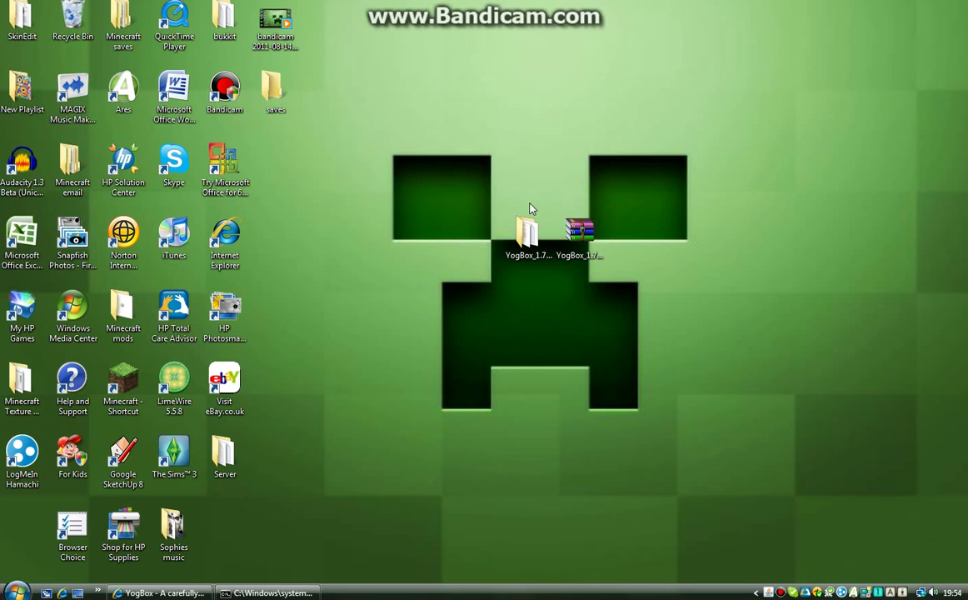
right_click(581, 239)
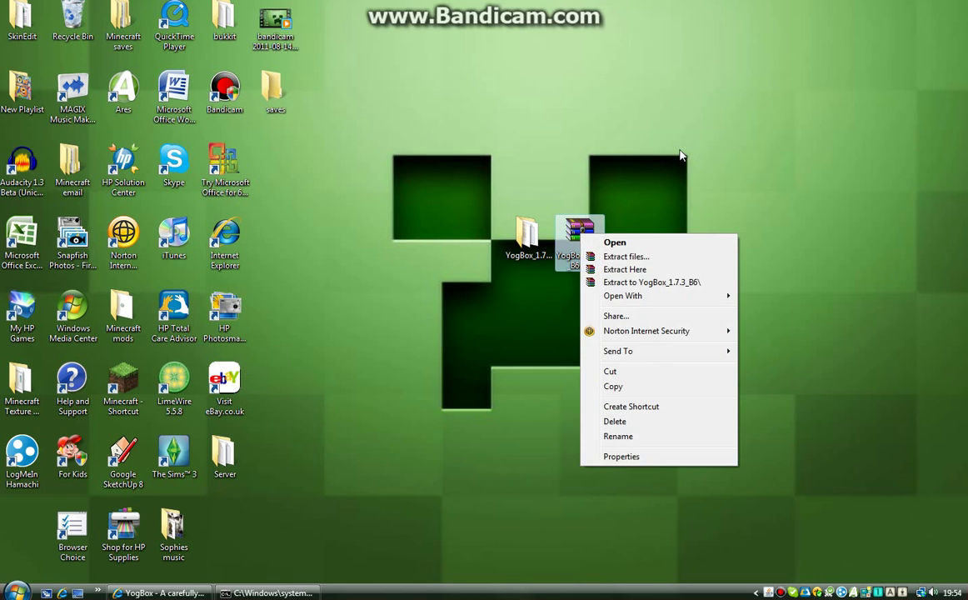
left_click(619, 142)
right_click(585, 239)
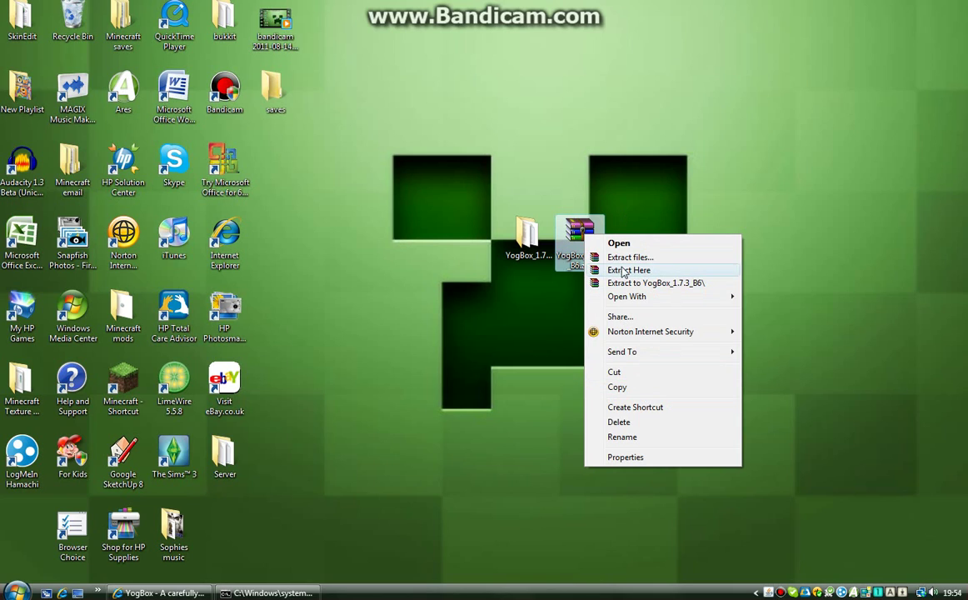
left_click(526, 258)
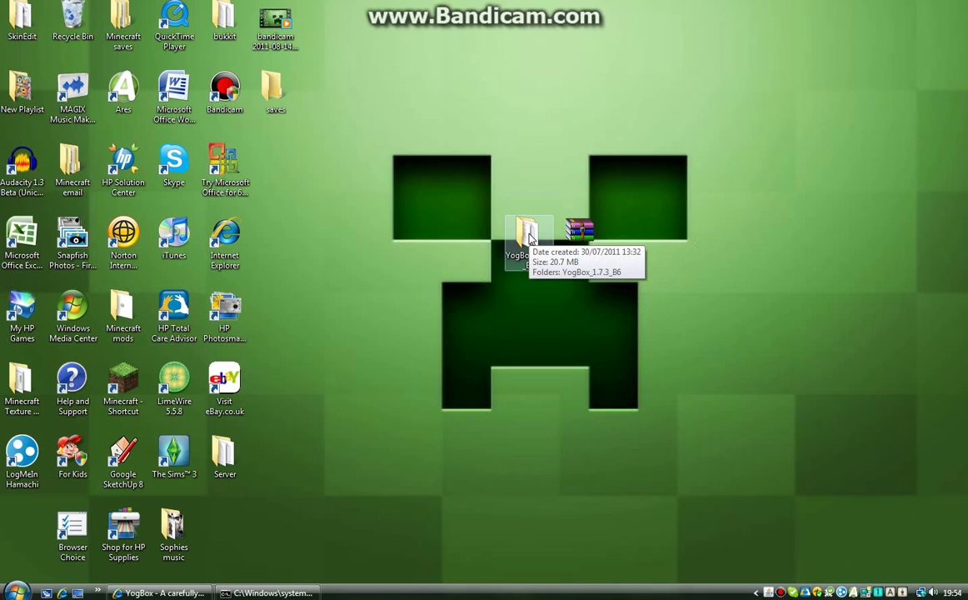
- Open the extracted YogBox_1.7.3_B6 folder and move its window clear of the desktop icons
double_click(530, 239)
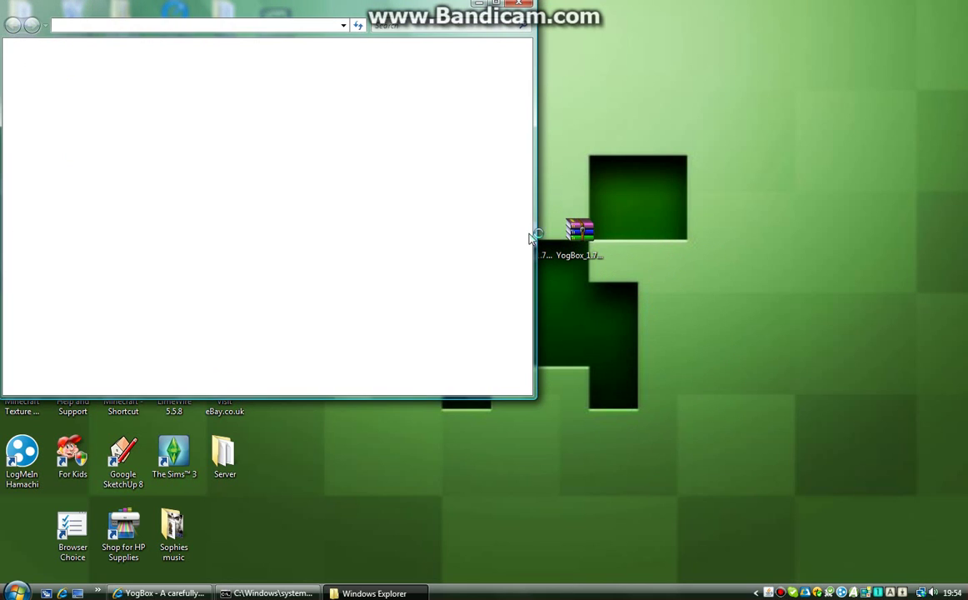
left_click_drag(286, 20, 675, 59)
left_click_drag(573, 238, 588, 133)
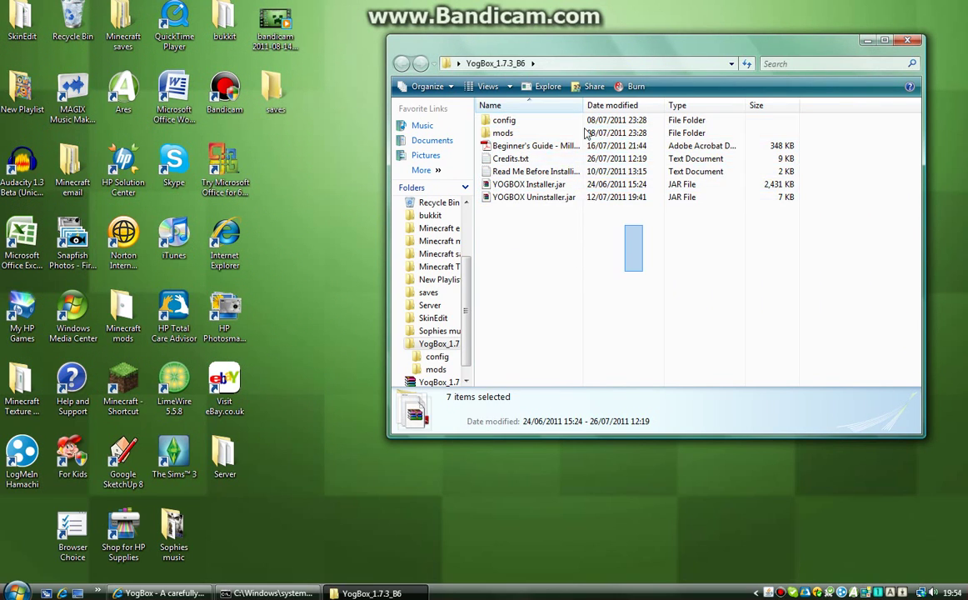
left_click(604, 287)
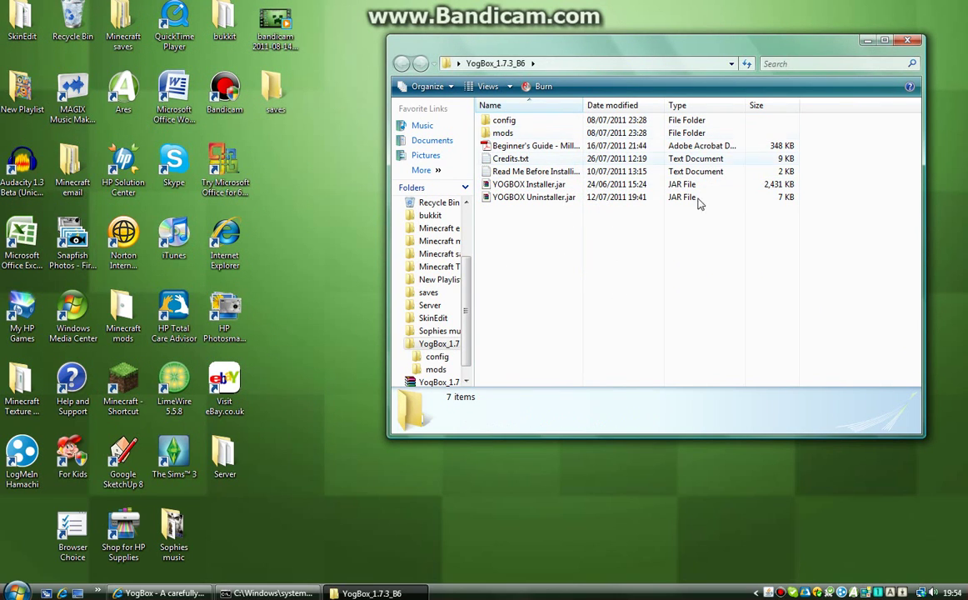
- Open YOGBOX Installer.jar with the Java(TM) Platform SE binary
left_click(540, 188)
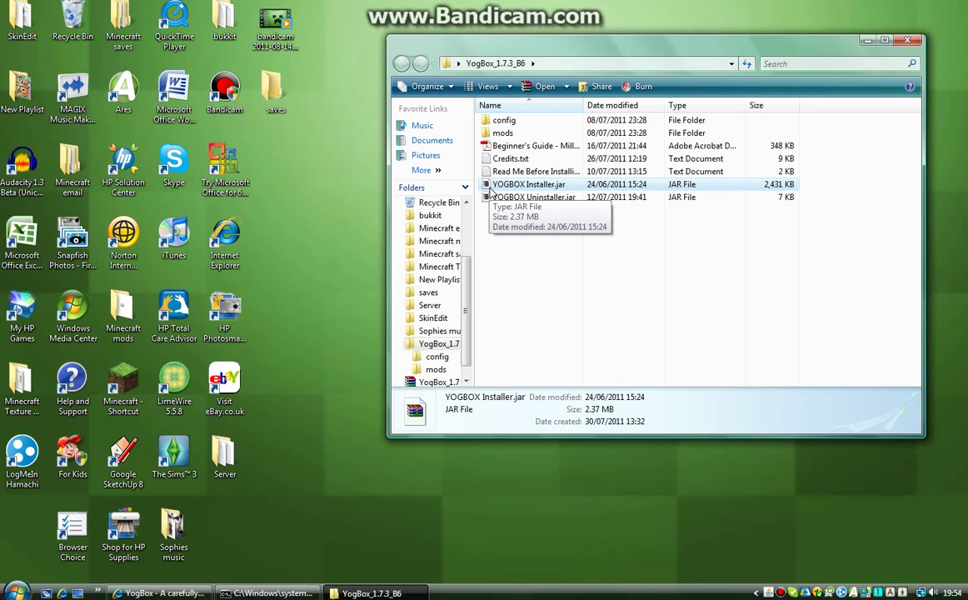
right_click(490, 190)
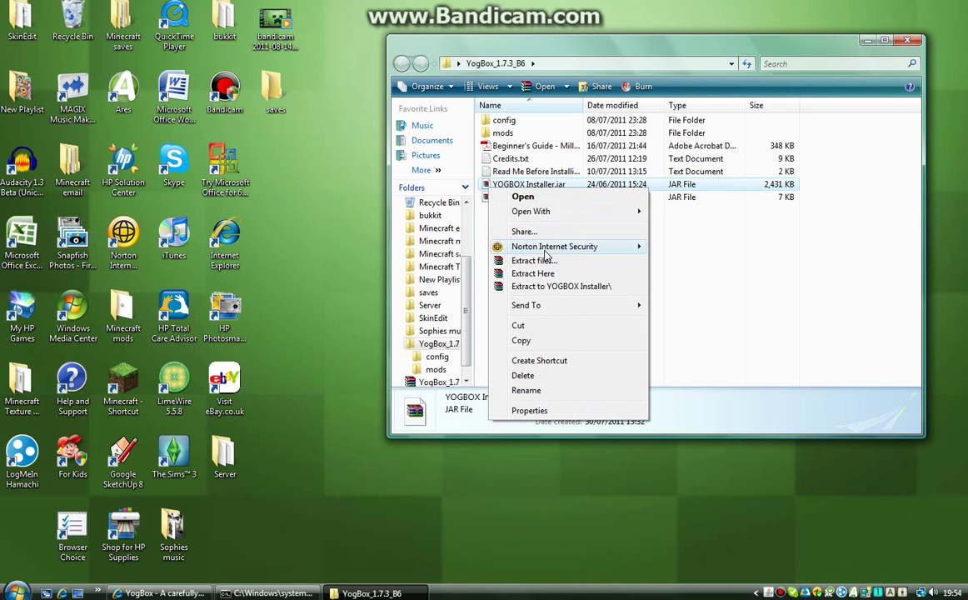
mouse_move(574, 218)
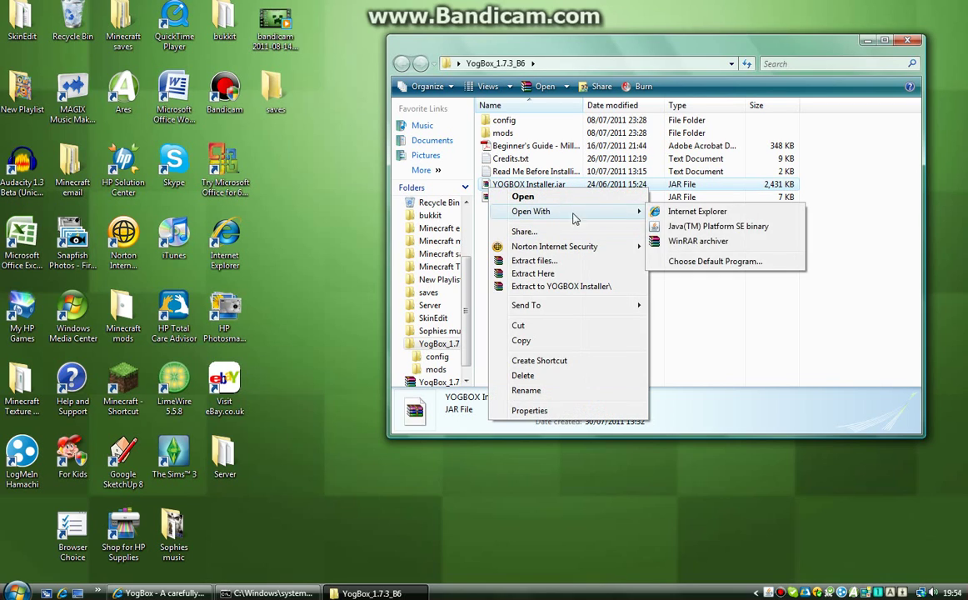
left_click(697, 228)
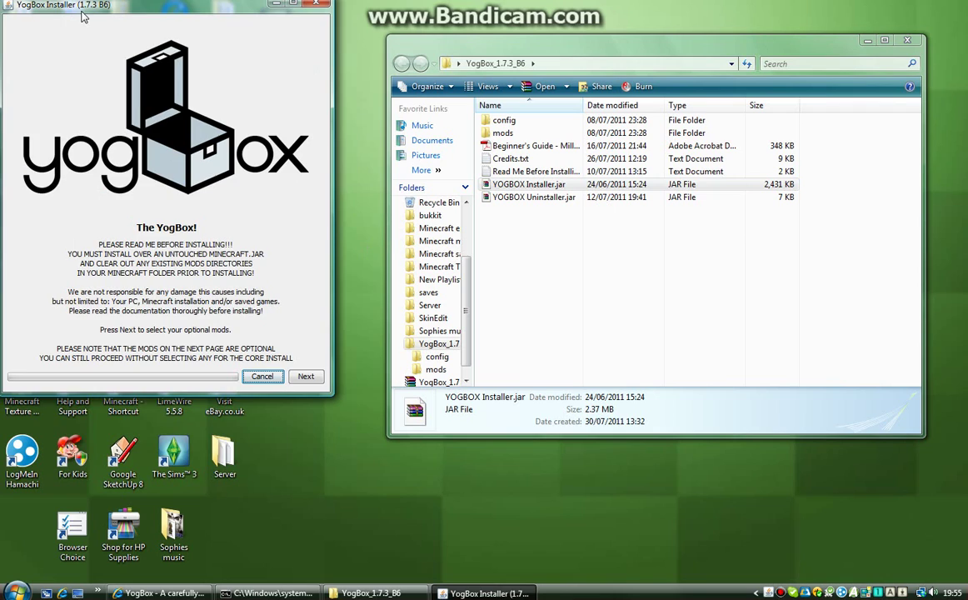
- Move the YogBox Installer window away from the screen corner and minimize the YogBox_1.7.3_B6 folder window
left_click_drag(82, 13, 148, 77)
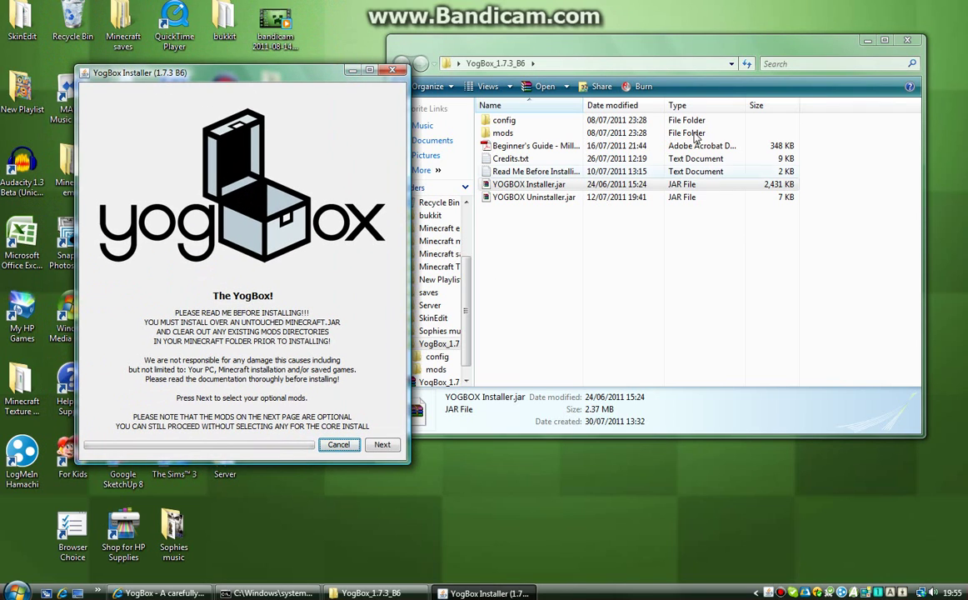
left_click(644, 38)
left_click(304, 73)
left_click(867, 40)
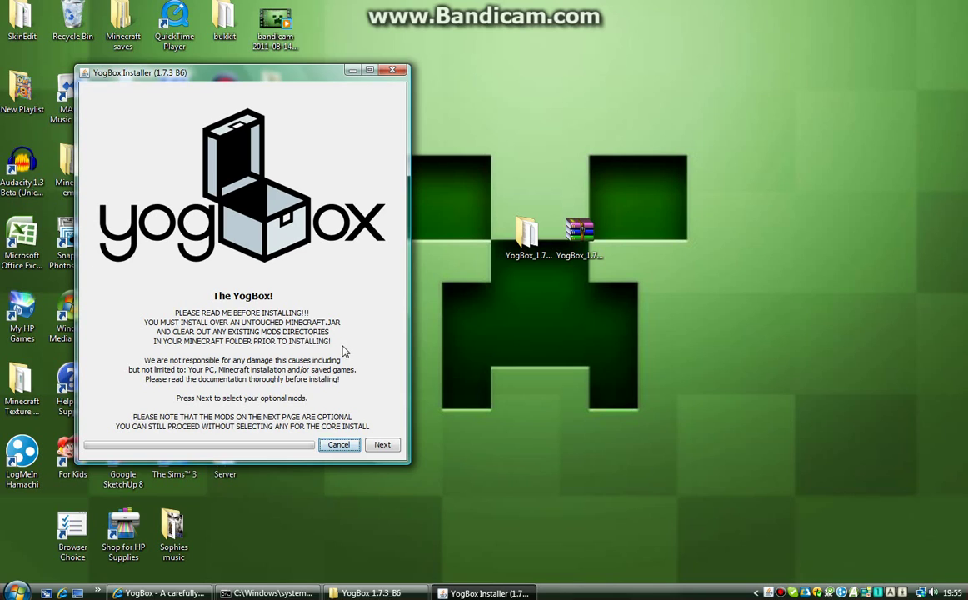
- Proceed to the installer's optional mods and select only Mo' Creatures 2.12.2 and Baby Animals v1.75
left_click(382, 446)
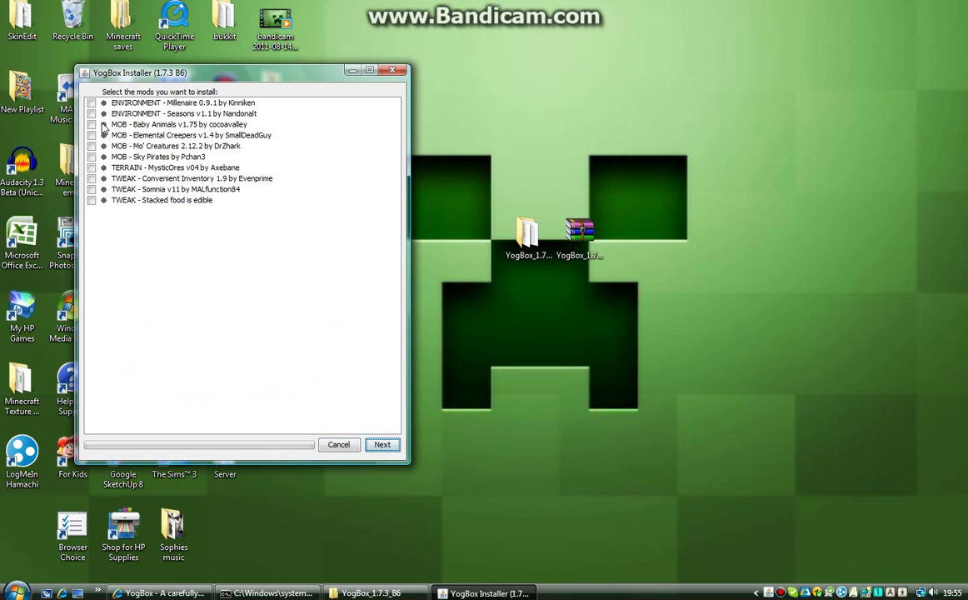
left_click(91, 200)
left_click(92, 189)
left_click(92, 156)
left_click(92, 145)
left_click(91, 135)
left_click(92, 124)
left_click(92, 124)
left_click(91, 135)
left_click(91, 146)
left_click(91, 157)
left_click(92, 167)
left_click(91, 178)
left_click(91, 178)
left_click(91, 200)
left_click(92, 200)
left_click(92, 147)
left_click(91, 124)
- Run the YogBox installation to completion, and close the installer and the YogBox_1.7.3_B6 folder window
left_click(382, 446)
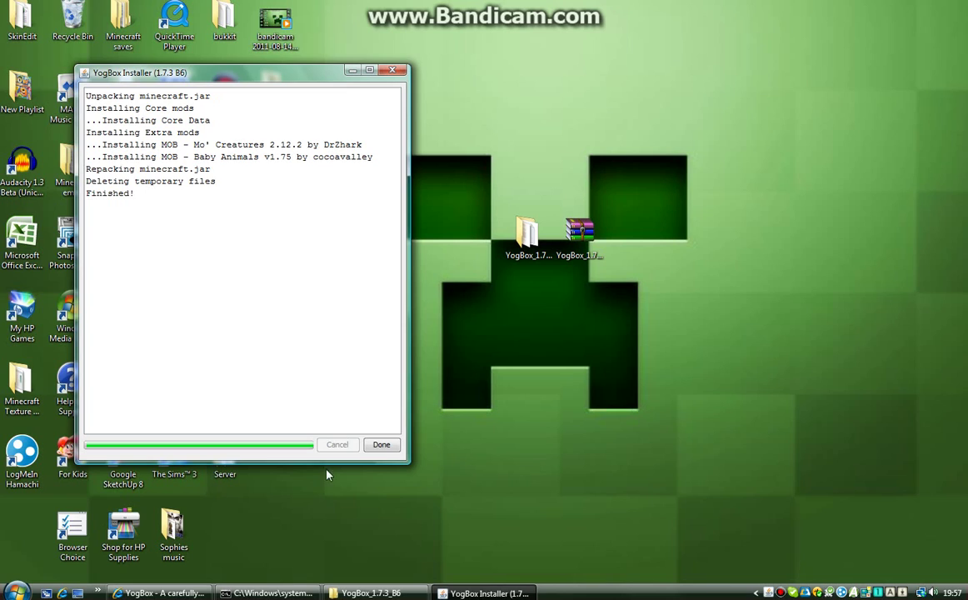
left_click(379, 446)
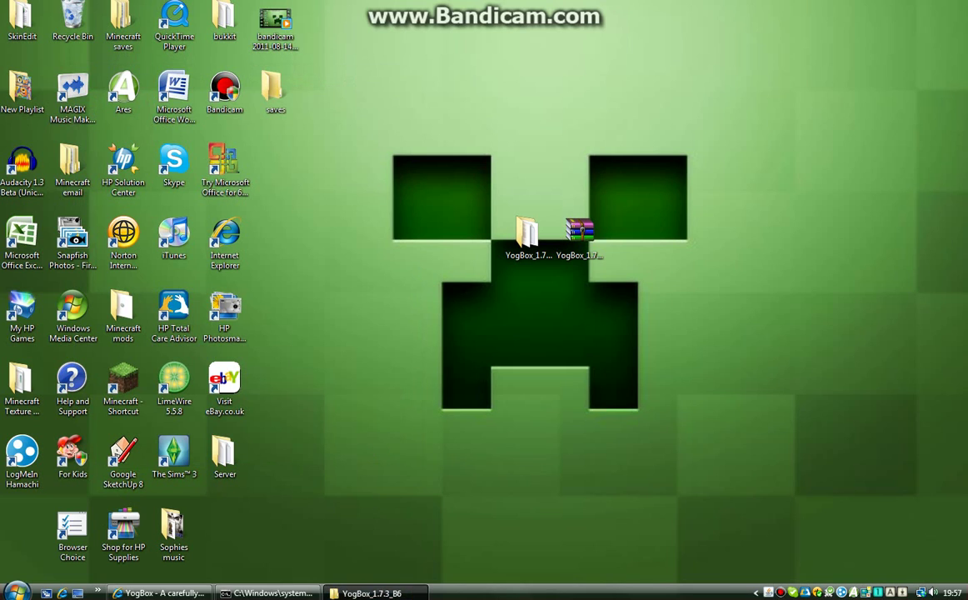
left_click(371, 593)
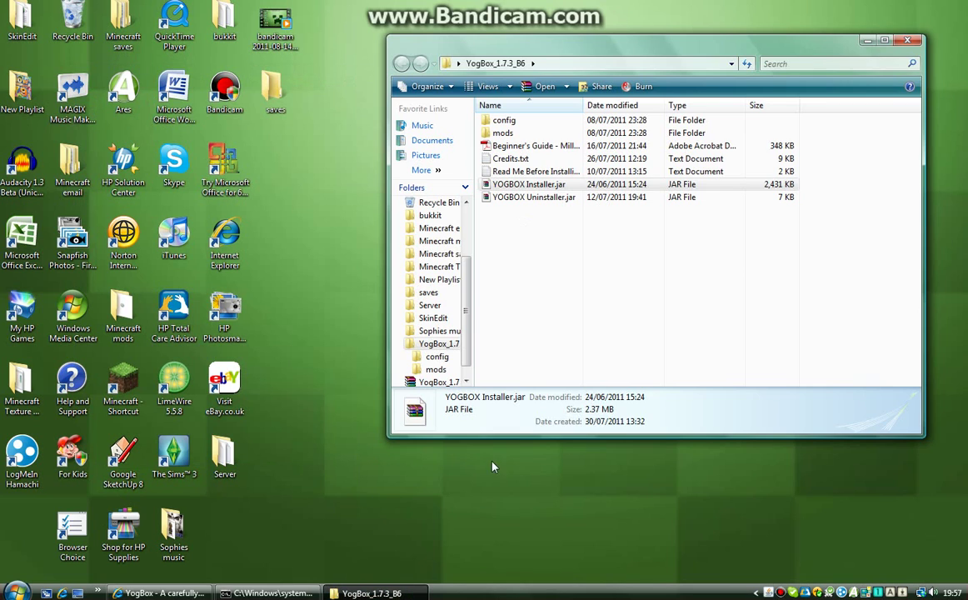
left_click(908, 40)
- Find the appdata folder through a system search and open Roaming's .minecraft folder
left_click(15, 592)
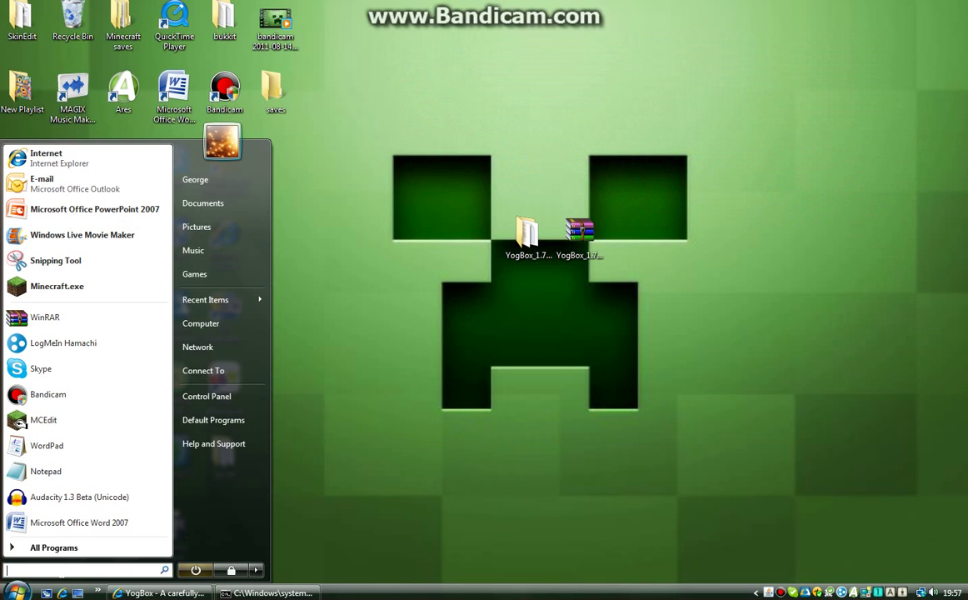
type("appdata")
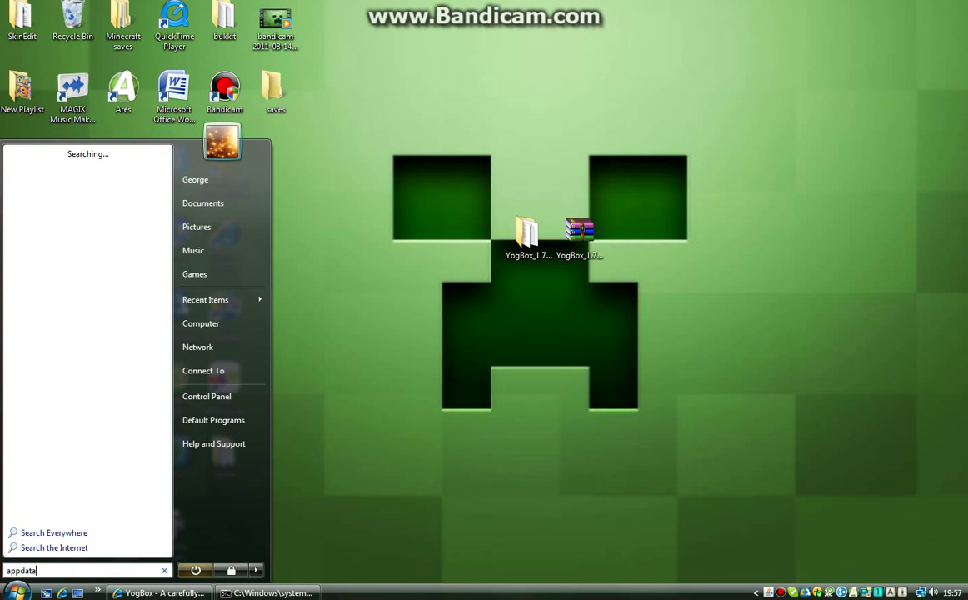
key("Return")
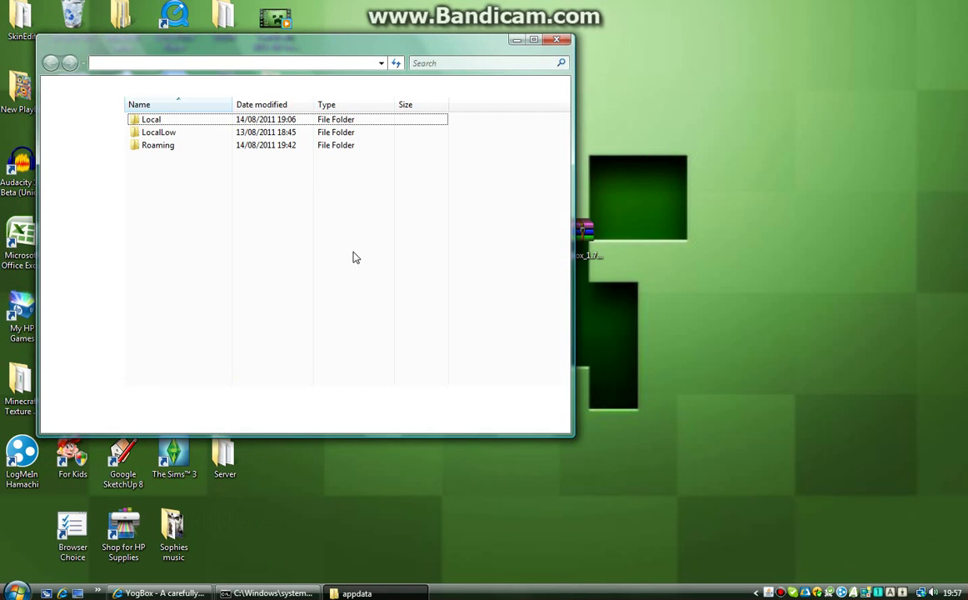
double_click(190, 145)
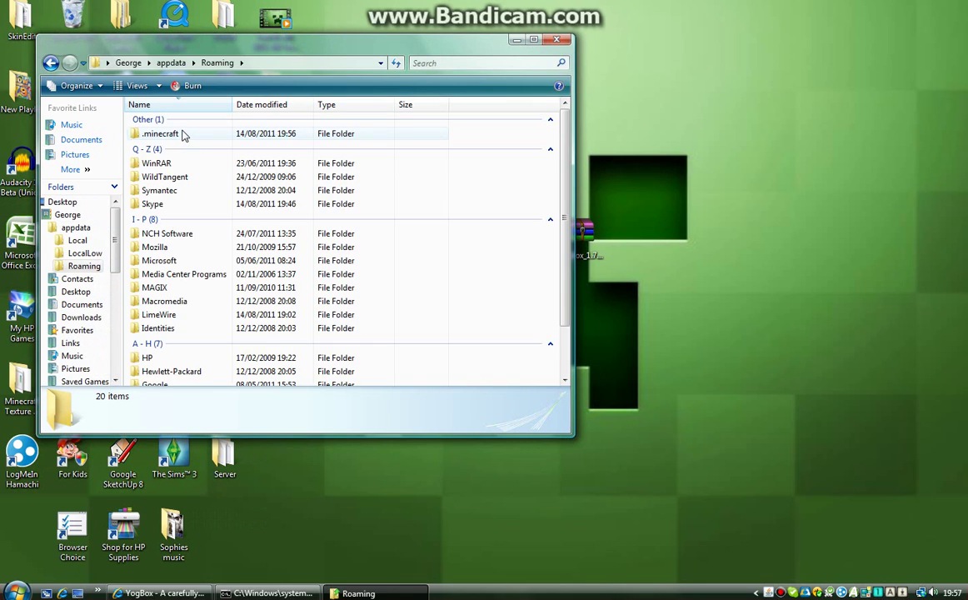
left_click(184, 134)
double_click(185, 134)
- Delete the saves folder from the .minecraft directory
left_click_drag(269, 319, 471, 213)
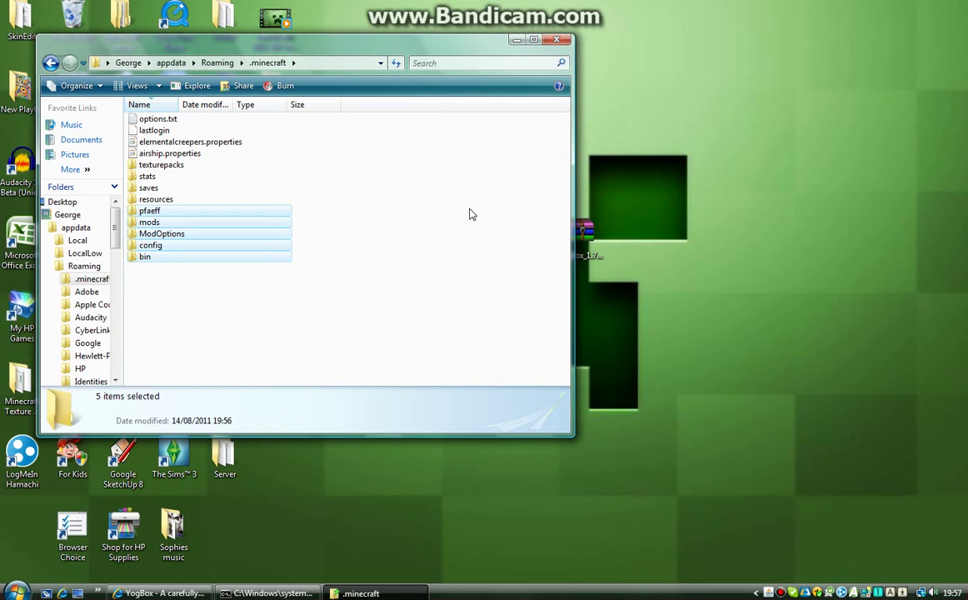
left_click(236, 236)
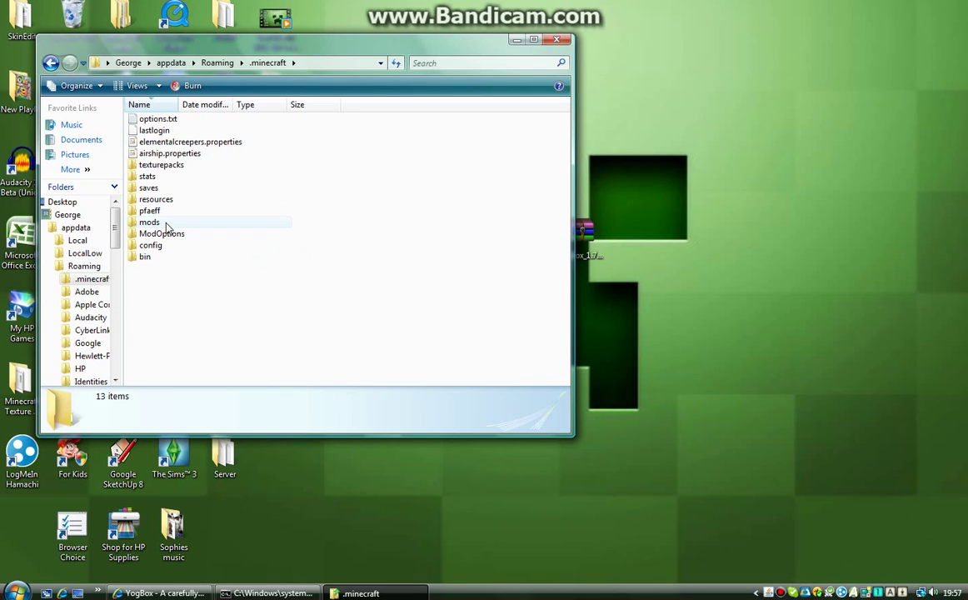
left_click(165, 192)
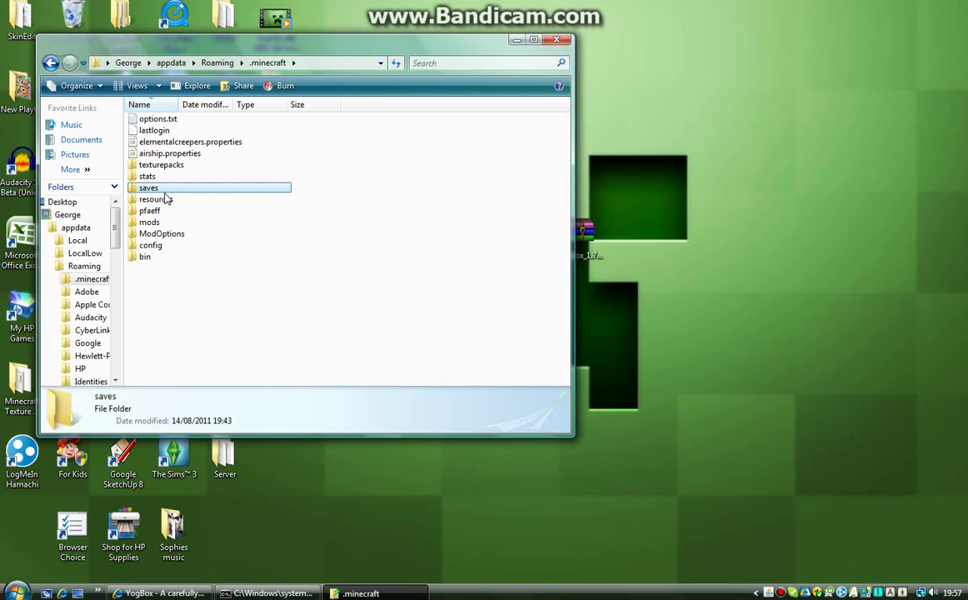
key("Delete")
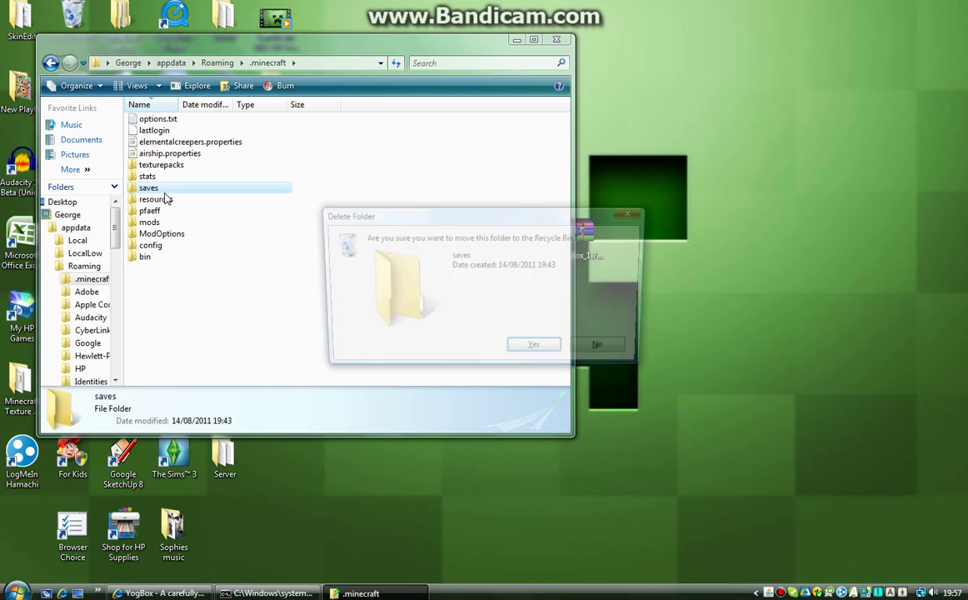
key("Return")
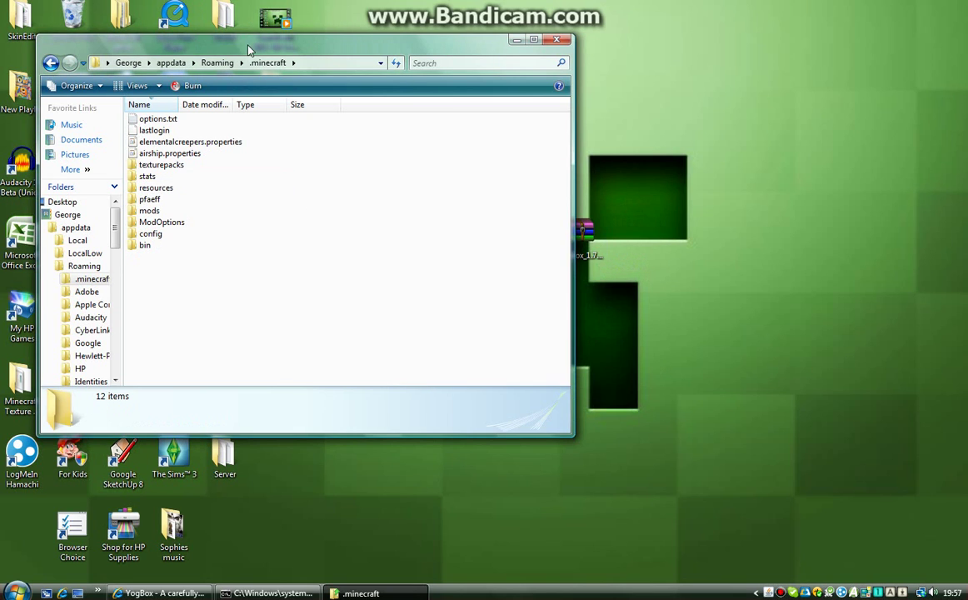
- Move the backed-up saves folder from the desktop into the .minecraft directory and close its window
left_click_drag(225, 40, 650, 75)
left_click_drag(275, 106, 741, 246)
left_click(722, 317)
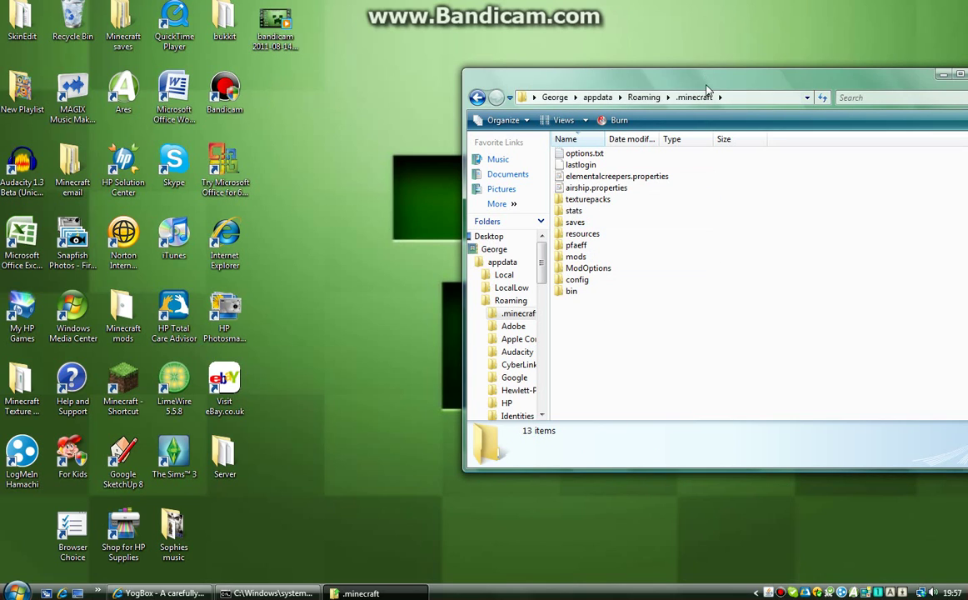
left_click_drag(704, 85, 514, 47)
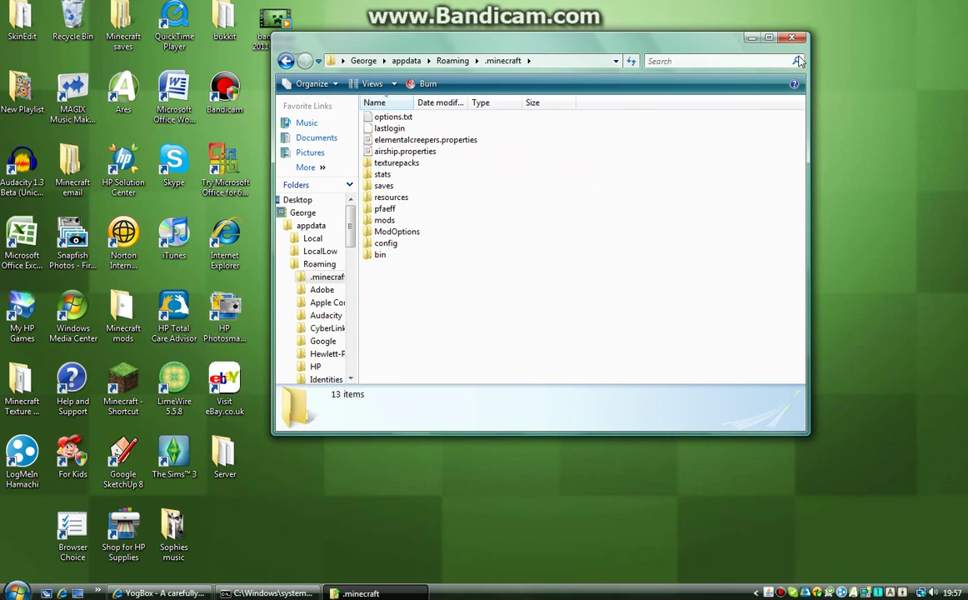
left_click(791, 37)
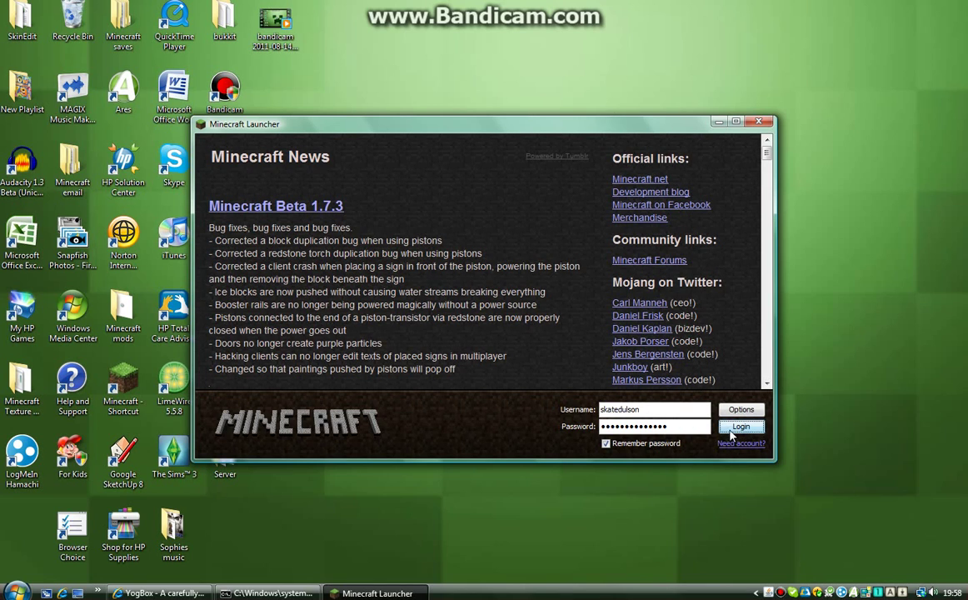
- Try to log in to Minecraft, close the launcher, relaunch it and log in with the remembered account details
left_click(731, 432)
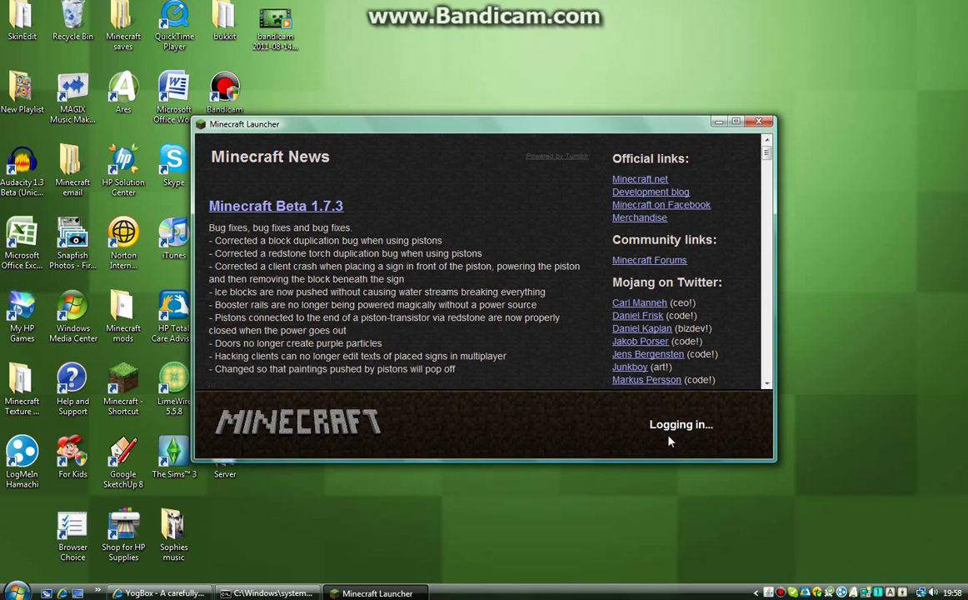
left_click(758, 121)
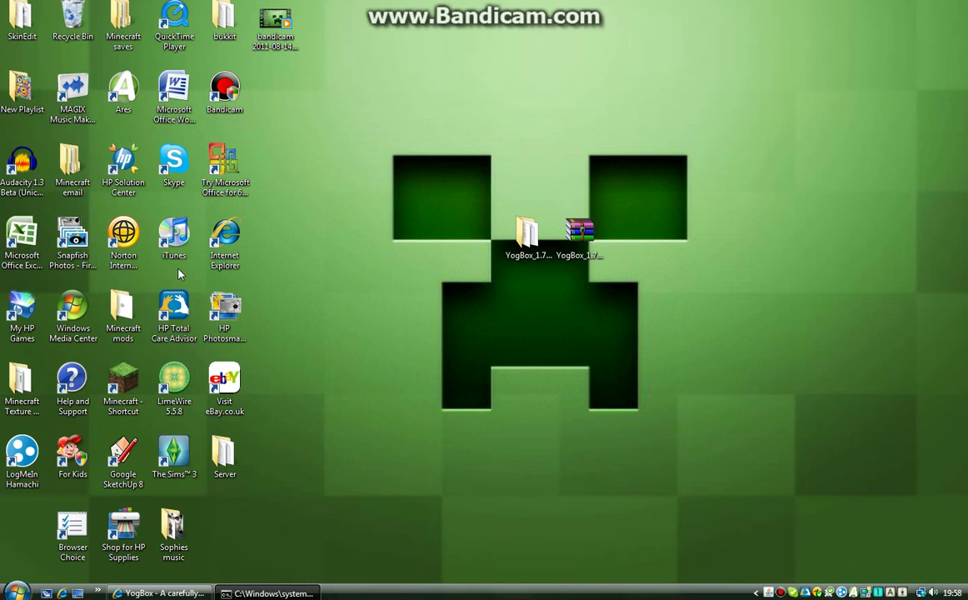
double_click(126, 382)
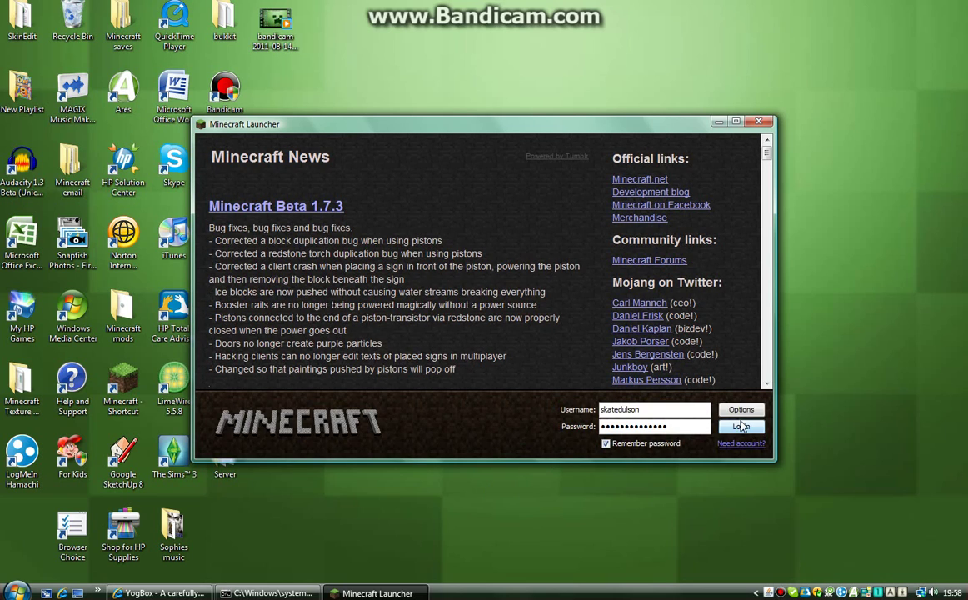
left_click(741, 426)
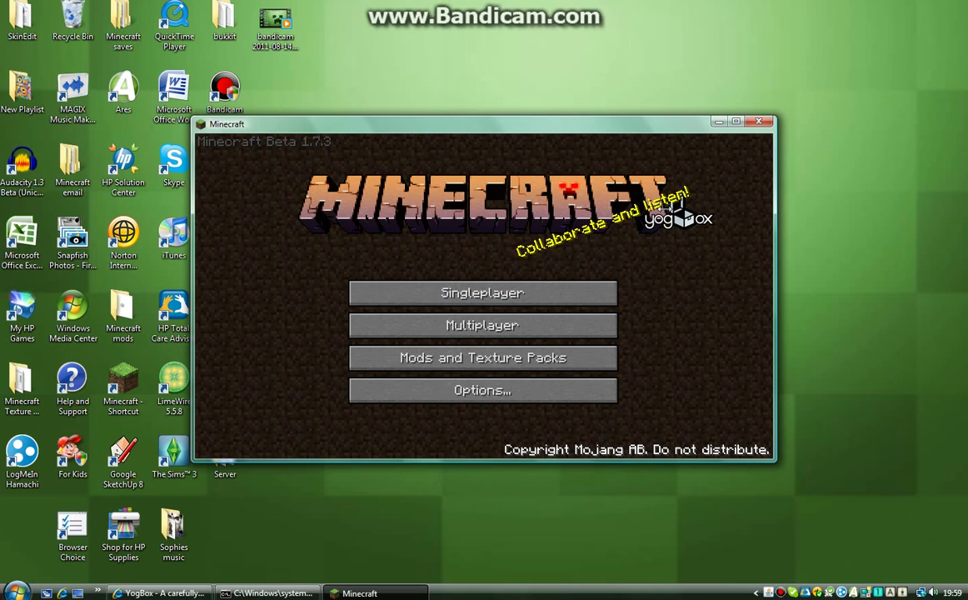
- Create a new singleplayer world named "mod test" with a random seed
left_click(575, 293)
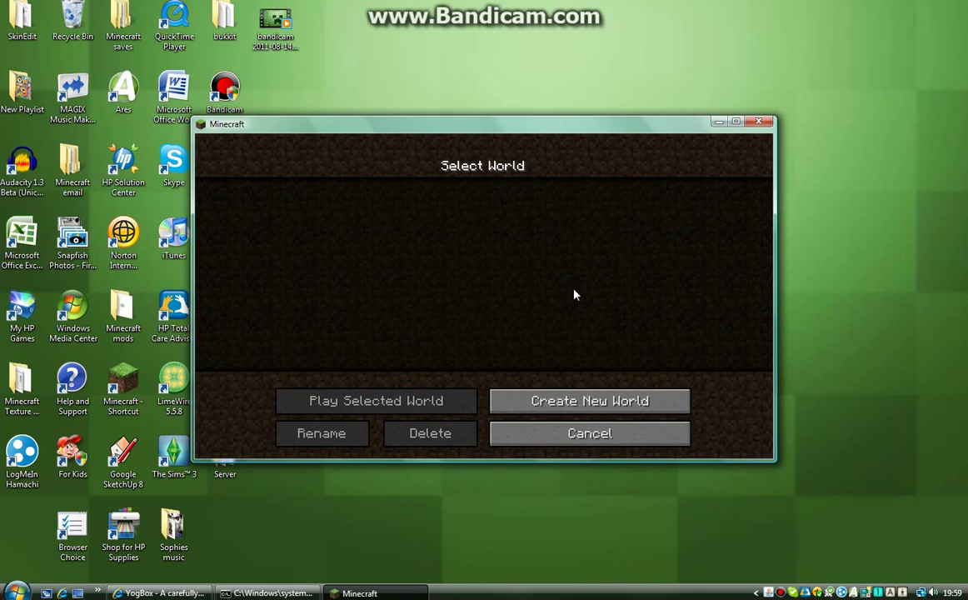
left_click(517, 401)
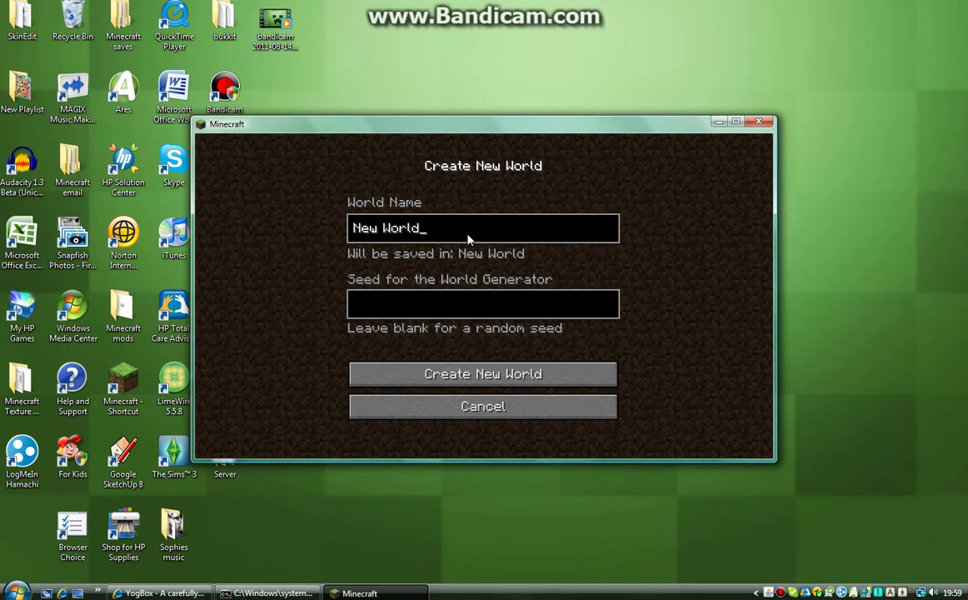
key("BackSpace")
key("BackSpace")
key("BackSpace")
key("BackSpace")
key("BackSpace")
key("BackSpace")
key("BackSpace")
key("BackSpace")
key("BackSpace")
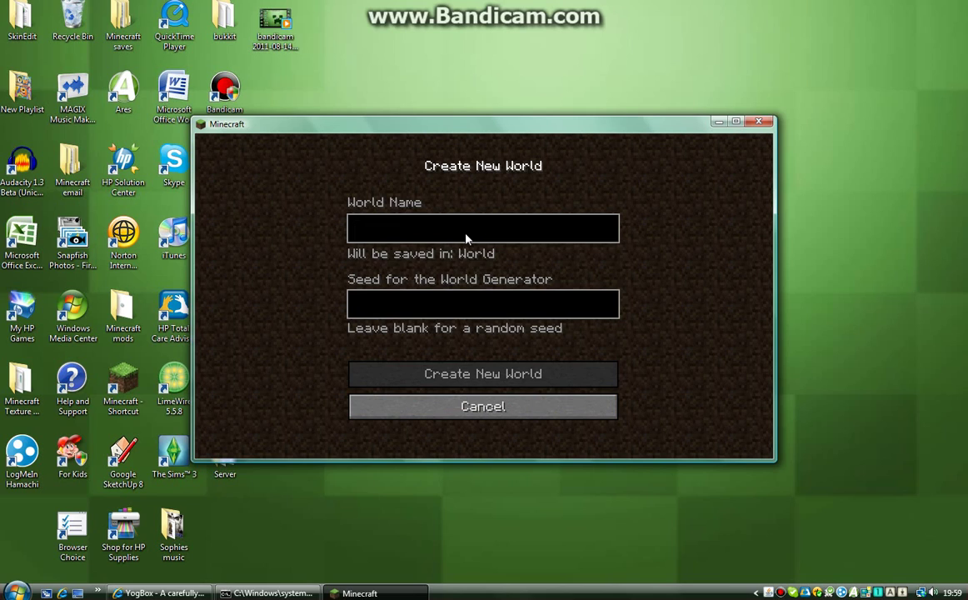
type("mod test")
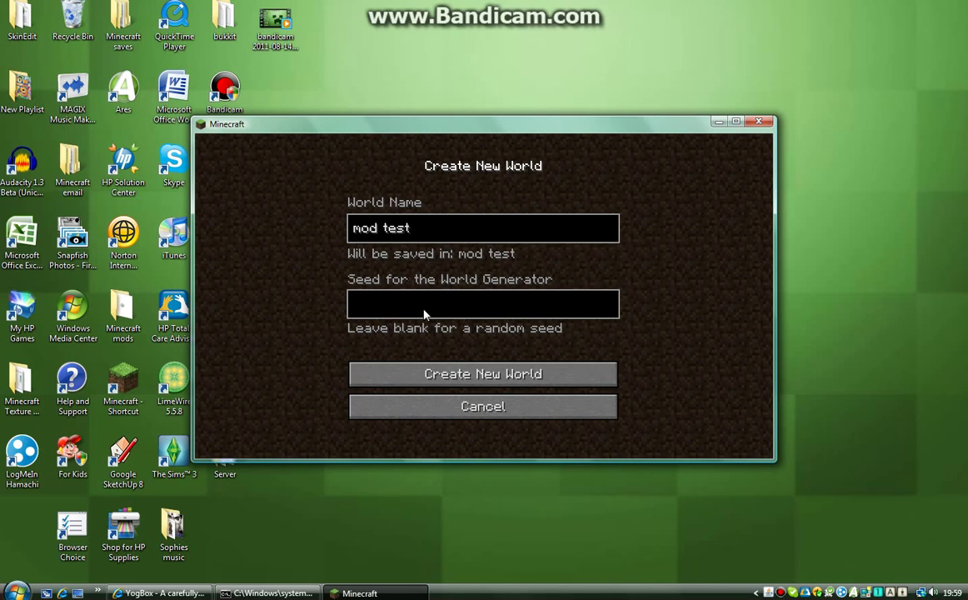
left_click(424, 375)
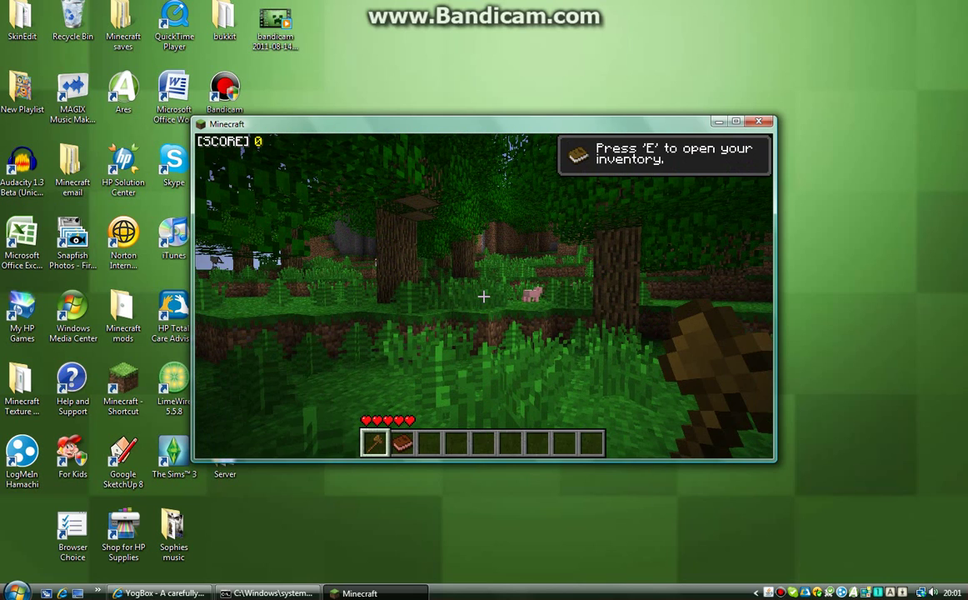
- Walk forward through the forest in the new world, and save and quit to the title screen
key("w")
key("w")
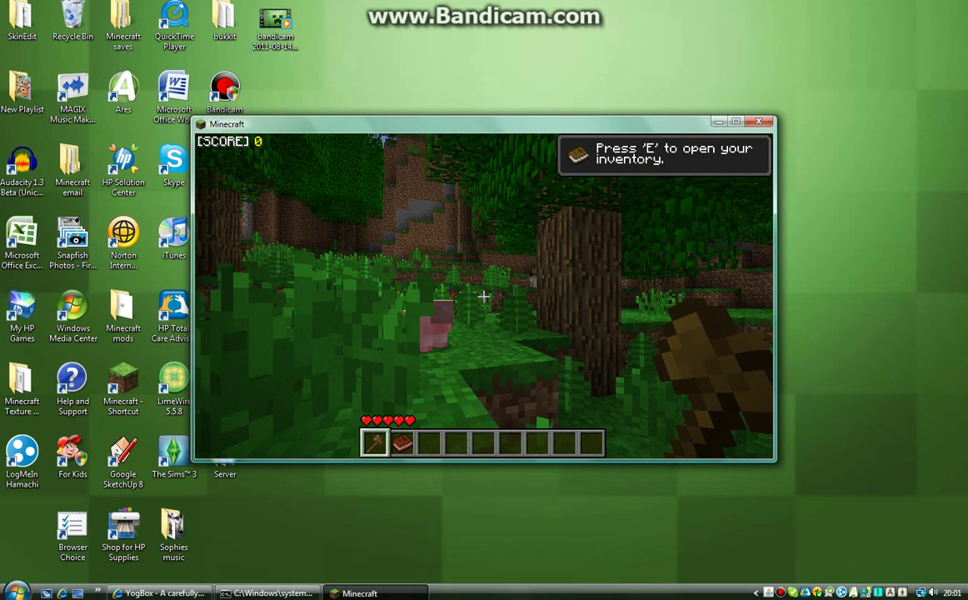
key("w")
key("w")
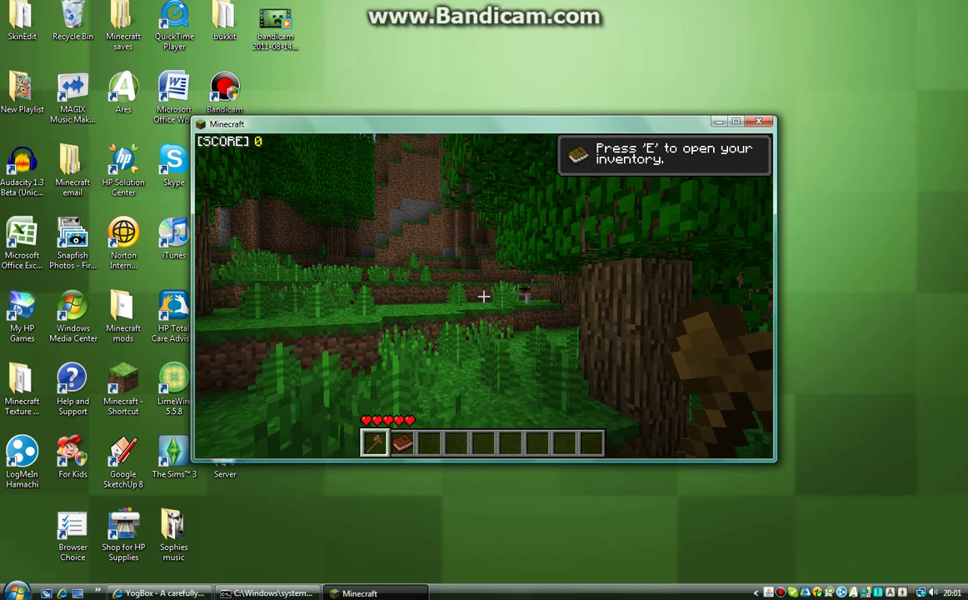
key("w")
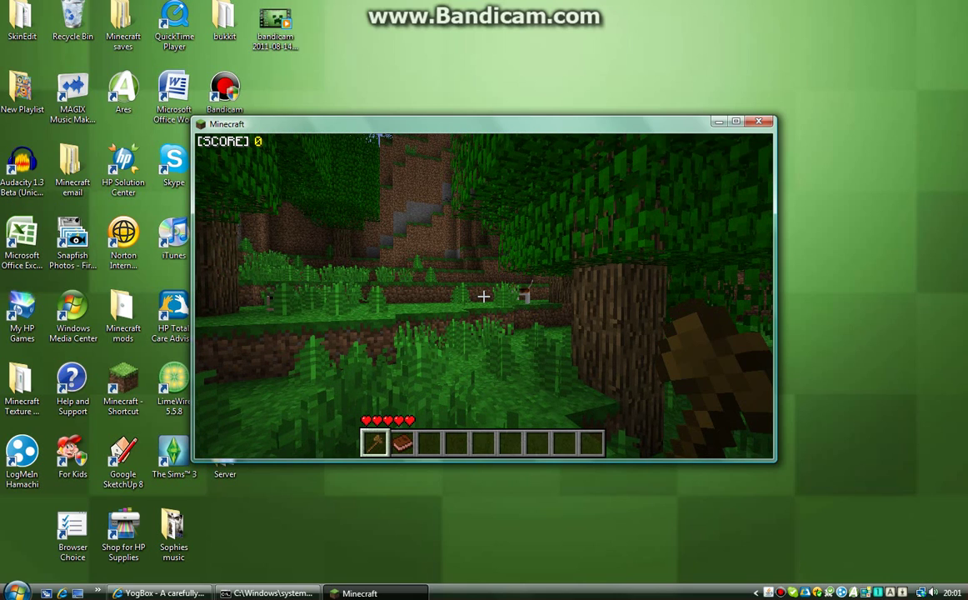
key("Escape")
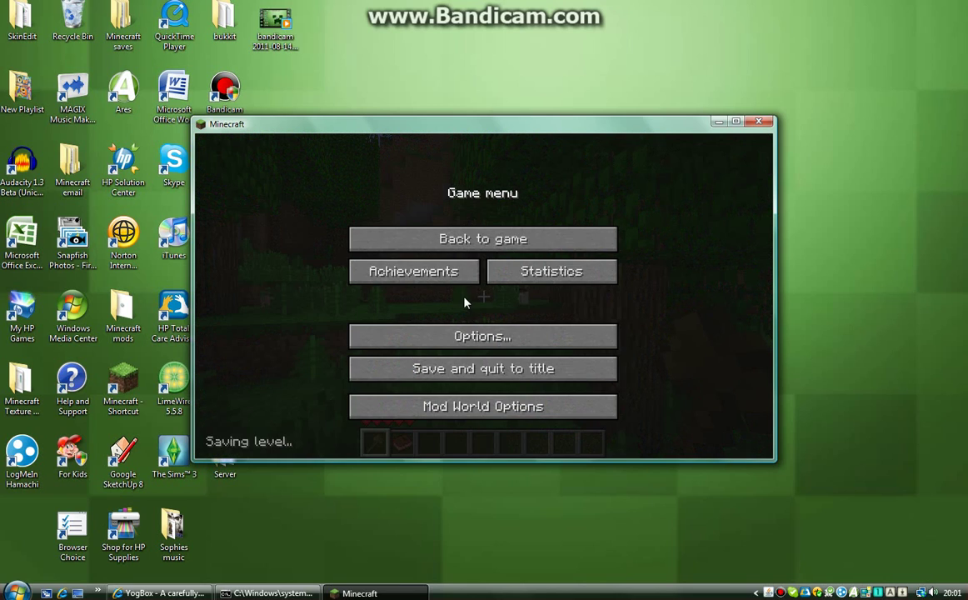
left_click(502, 379)
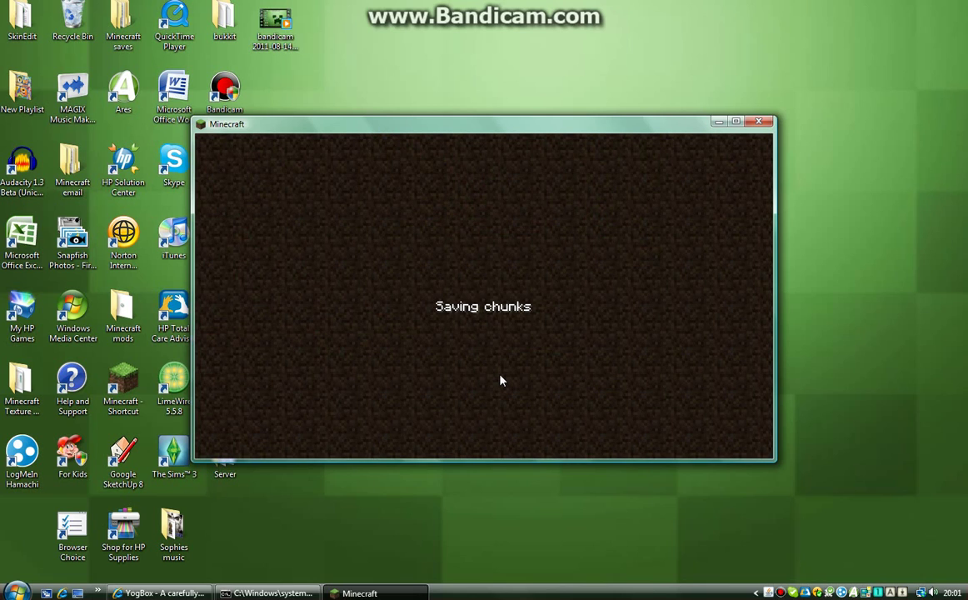